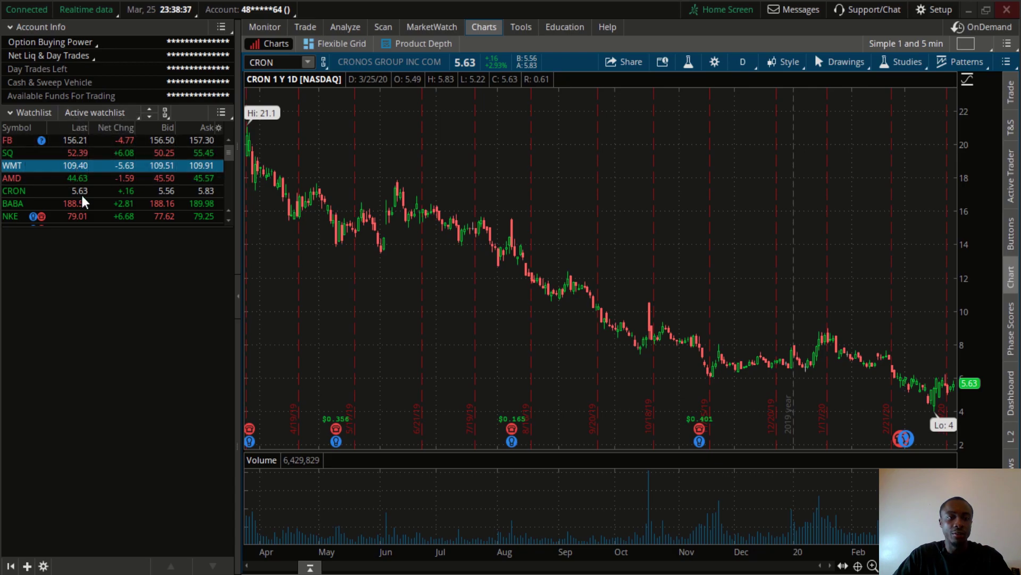
# Replace the AMD symbol in the watchlist with AMZN.
pyautogui.click(15, 179)
pyautogui.press('BackSpace')
pyautogui.press('BackSpace')
pyautogui.press('BackSpace')
pyautogui.write('AMZN')
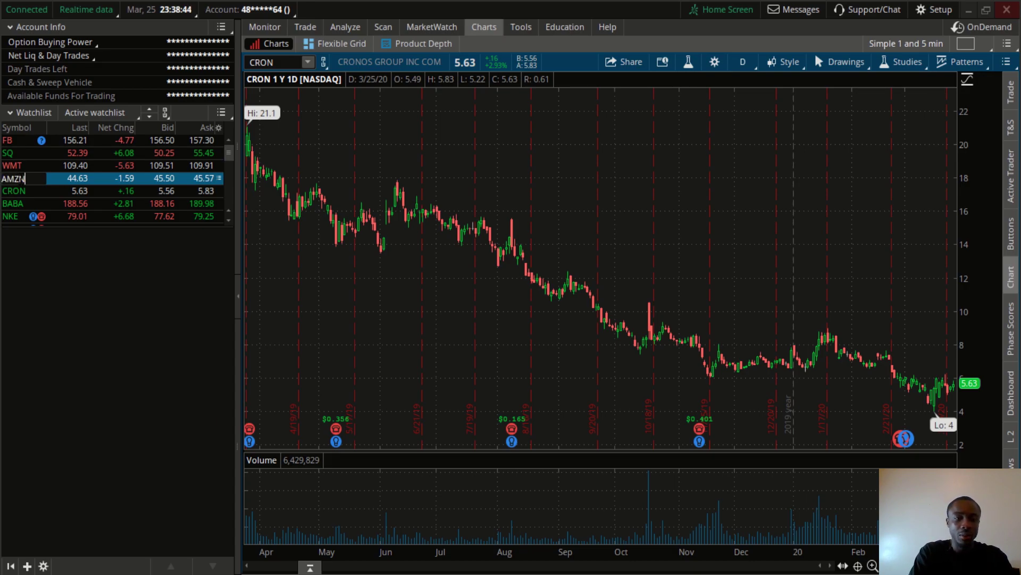
pyautogui.press('Return')
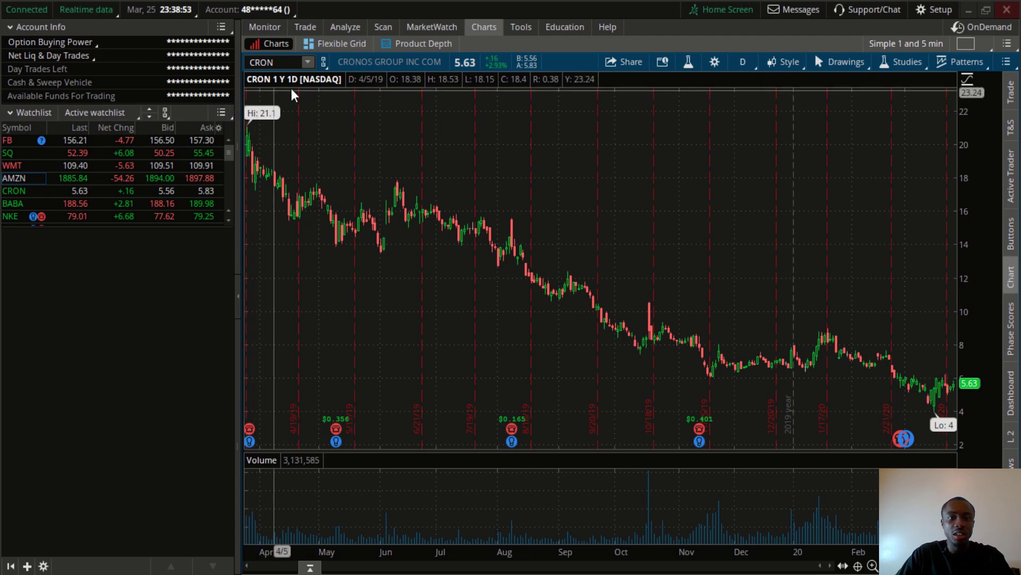
# Link the chart and the watchlist with the red colour, and load AMZN followed by CRON from the watchlist.
pyautogui.click(323, 63)
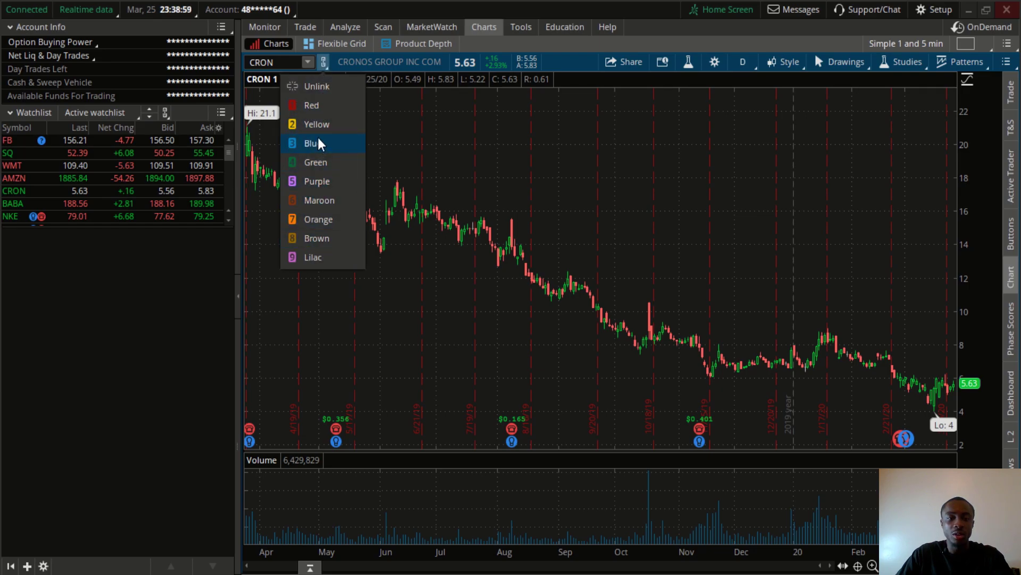
pyautogui.click(318, 106)
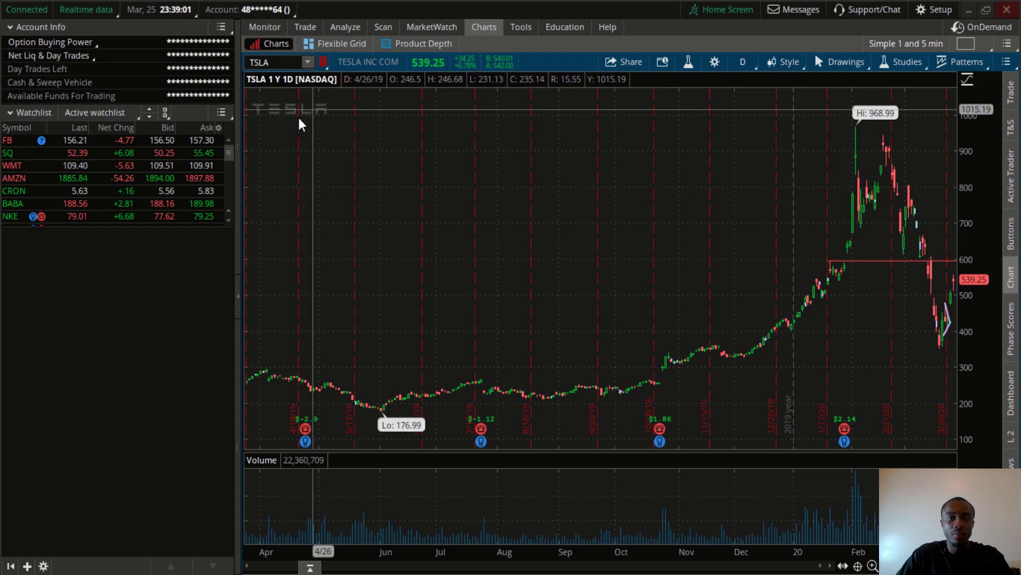
pyautogui.click(165, 113)
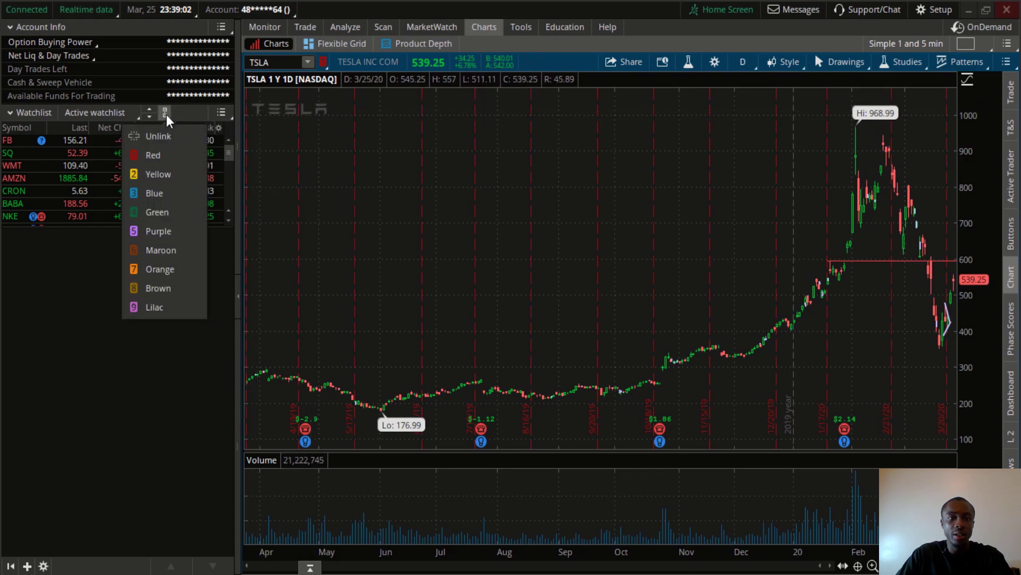
pyautogui.click(153, 156)
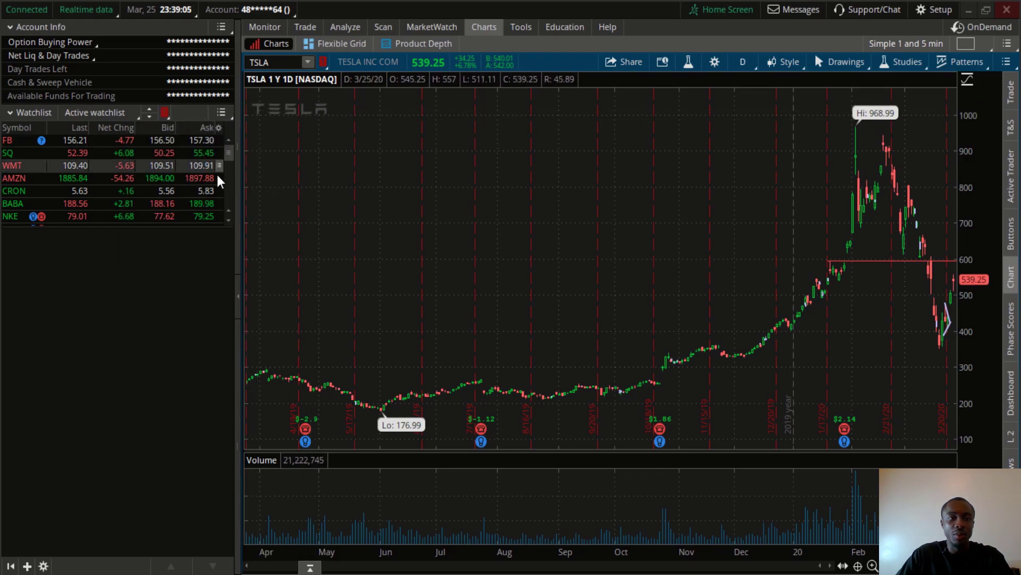
pyautogui.click(82, 179)
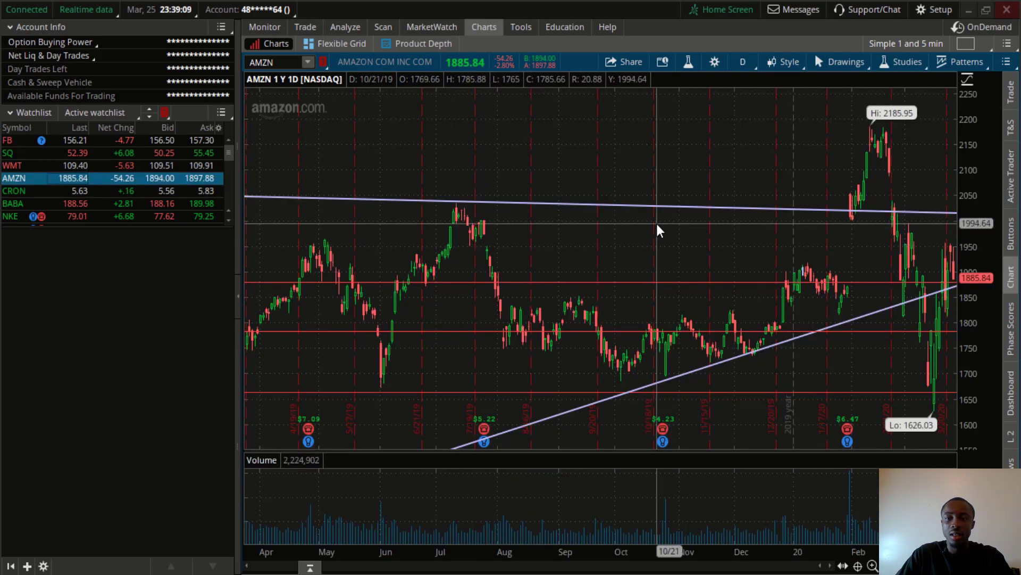
pyautogui.click(123, 187)
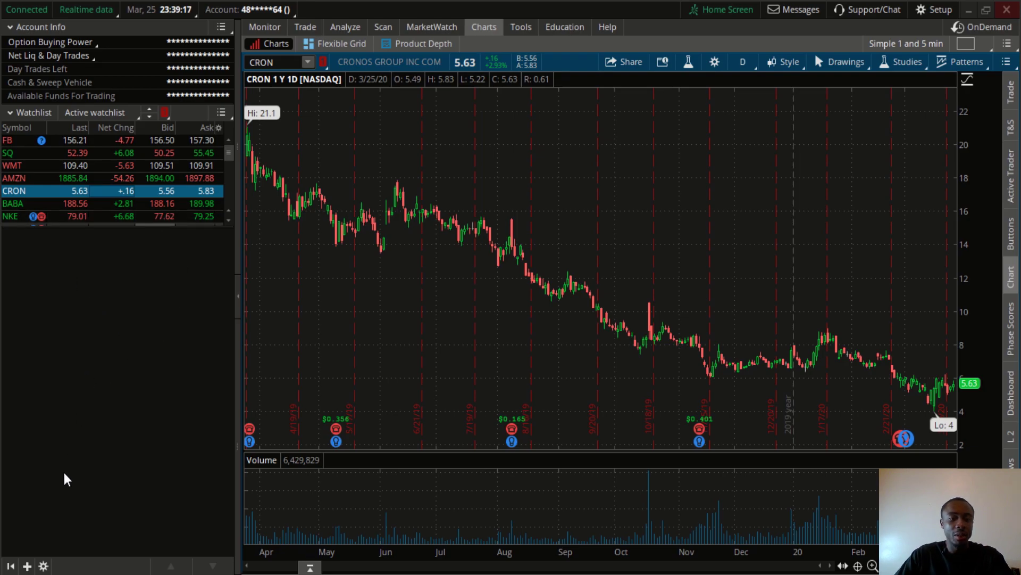
# Add a second Watchlist gadget to the sidebar and link it to the red group.
pyautogui.click(27, 566)
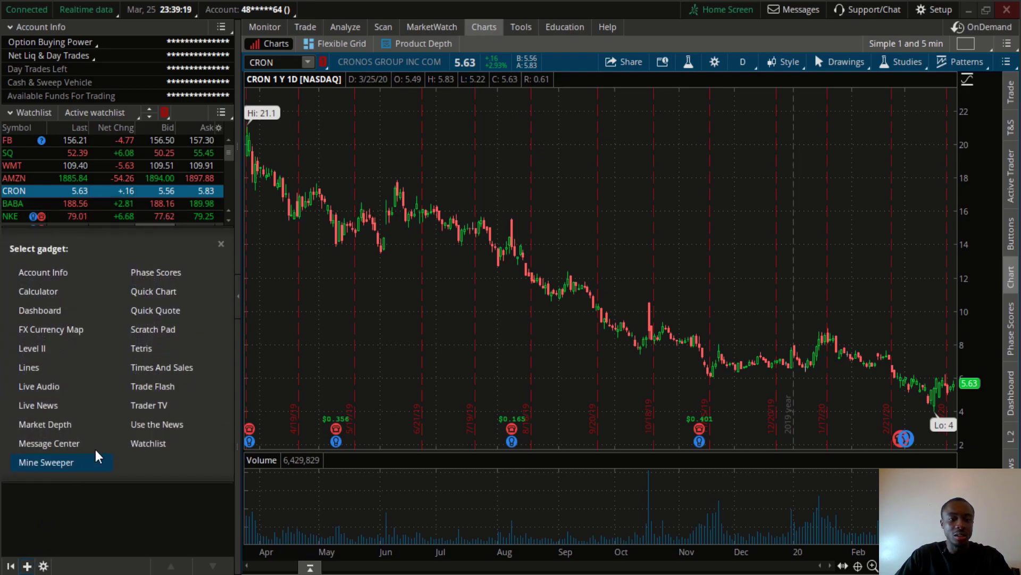
pyautogui.click(146, 445)
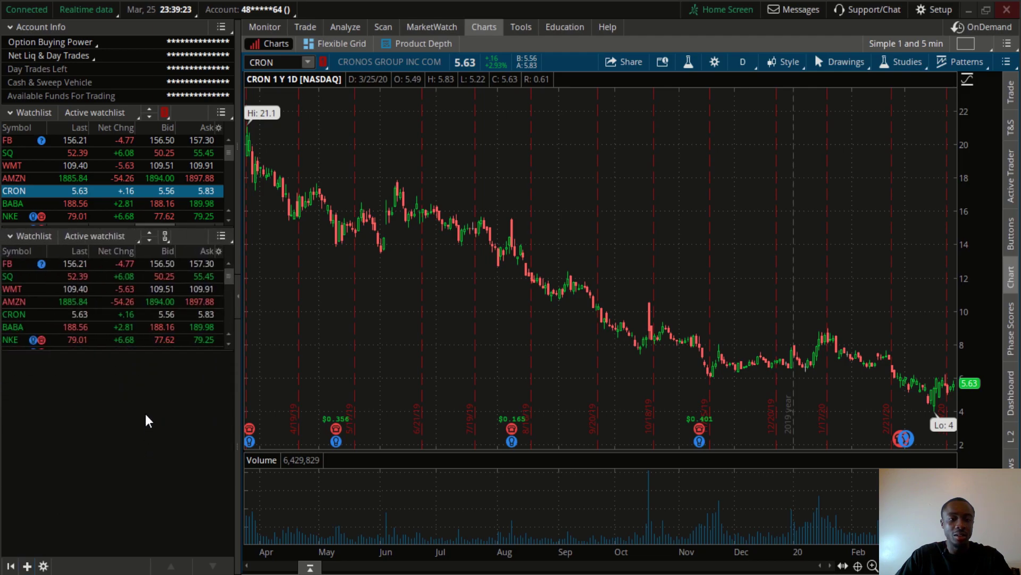
pyautogui.click(164, 237)
pyautogui.click(164, 277)
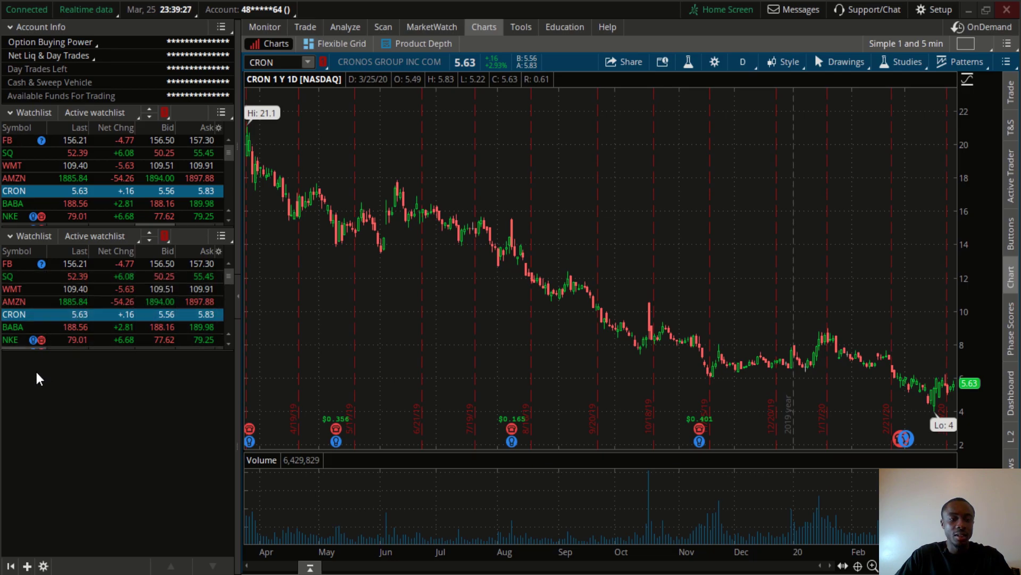
# Add a Live News gadget to the sidebar and link it to the red group.
pyautogui.click(27, 565)
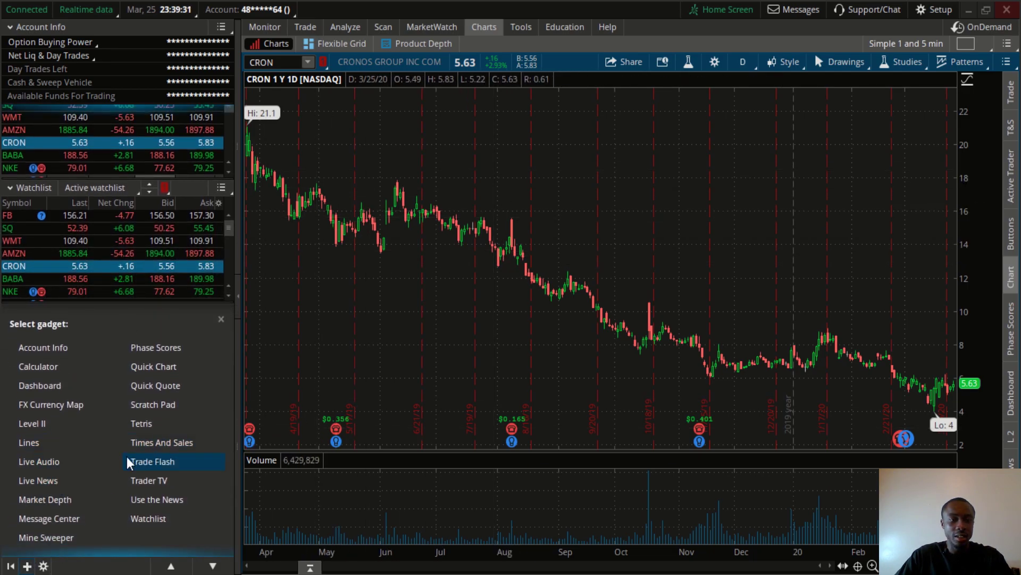
pyautogui.click(59, 480)
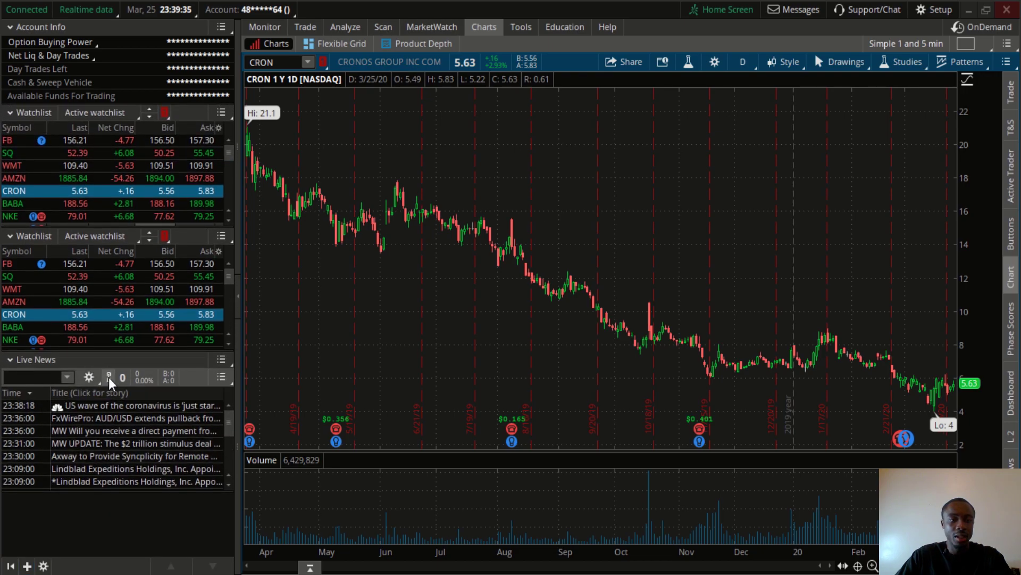
pyautogui.click(109, 378)
pyautogui.click(97, 202)
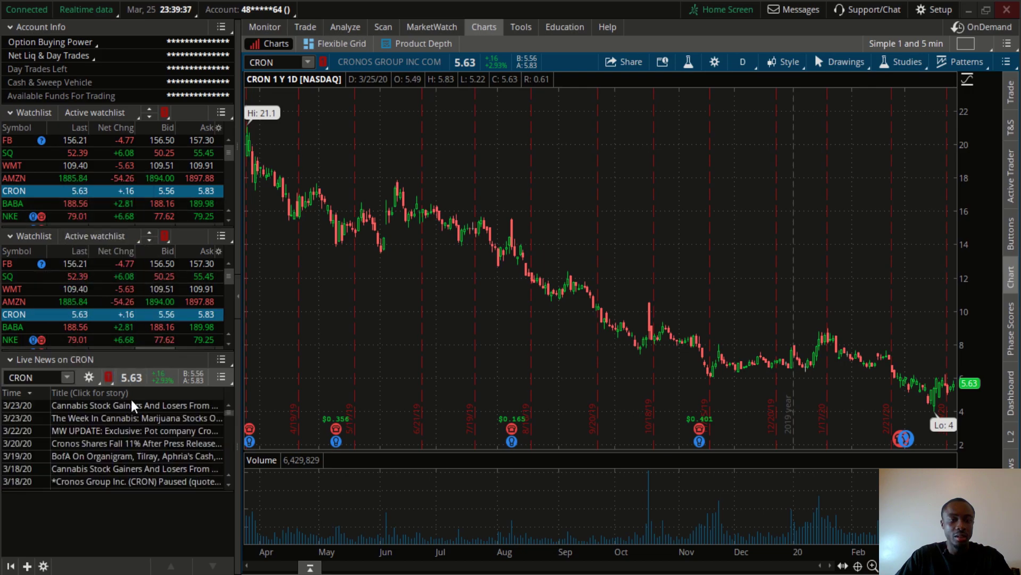
# Add a Level II gadget to the sidebar and link it to the red group.
pyautogui.click(28, 567)
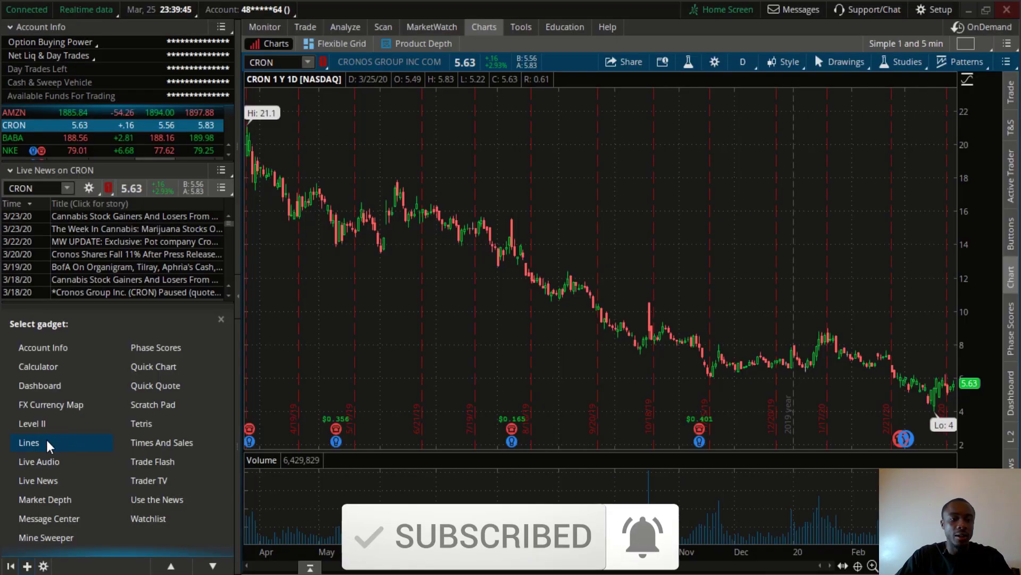
pyautogui.click(39, 423)
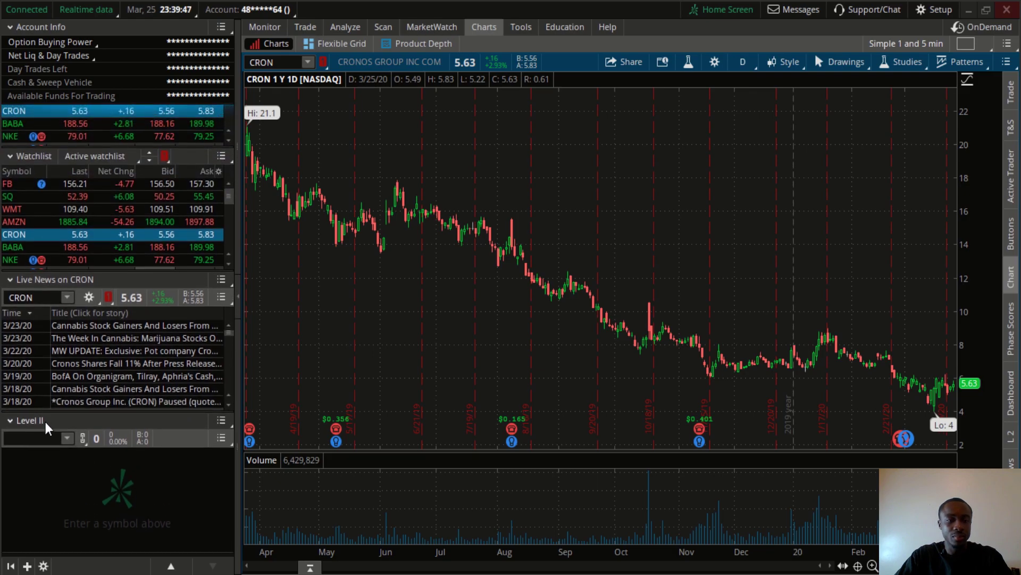
pyautogui.click(85, 442)
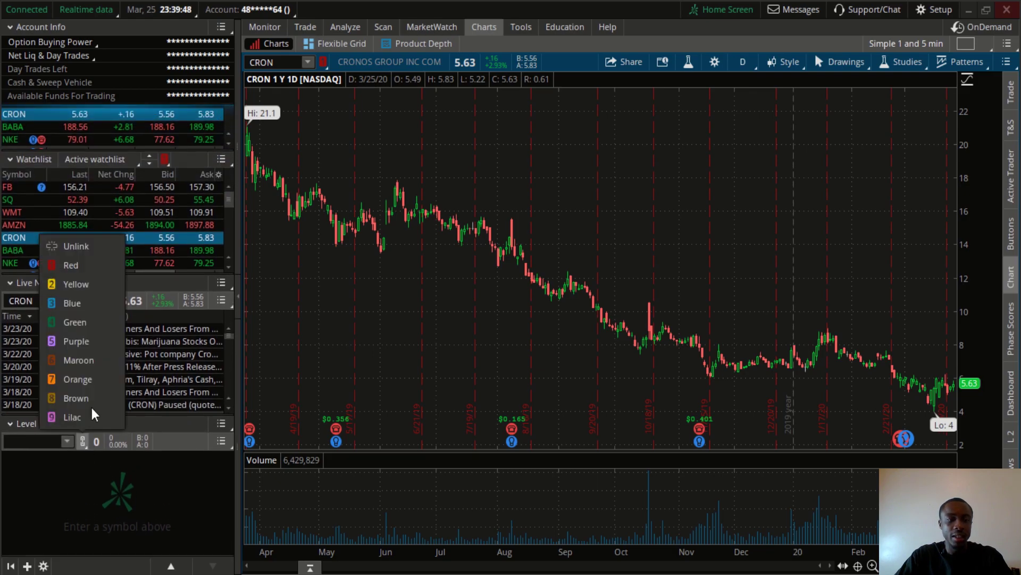
pyautogui.click(82, 266)
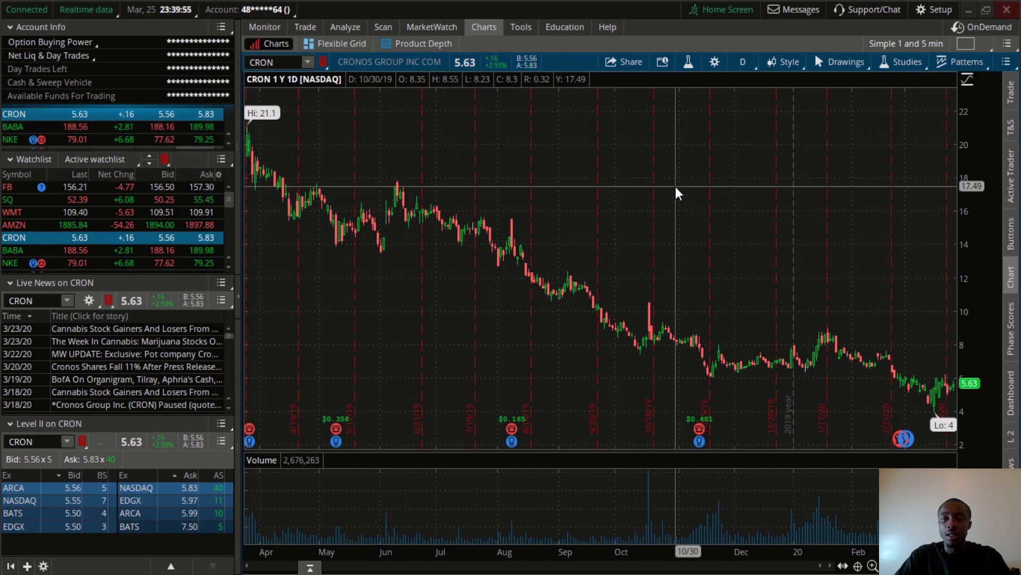
# Set the chart's price axis expansion area to 20% up and 10% down, and apply it.
pyautogui.scroll(3, 692, 202)
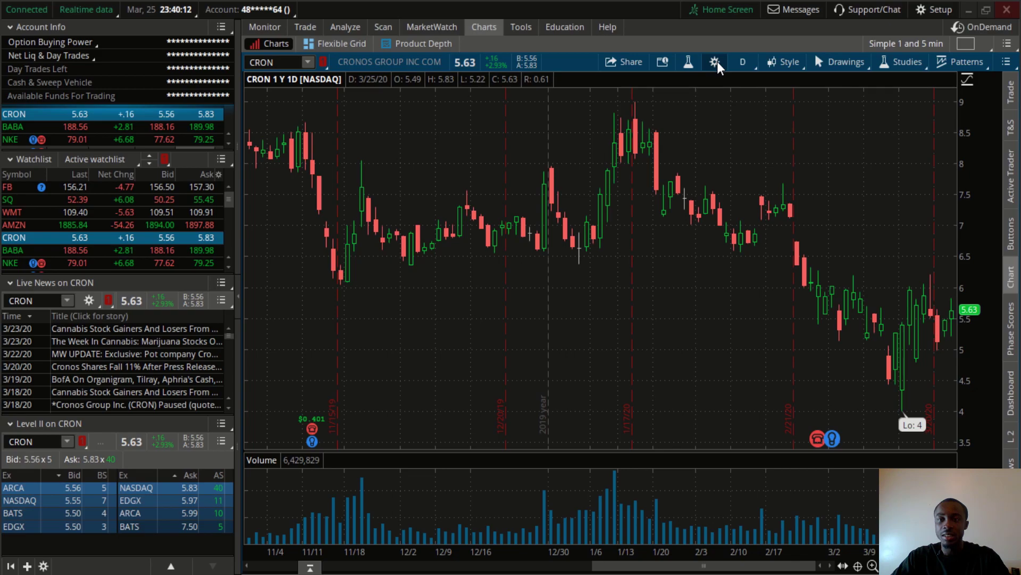
pyautogui.click(715, 62)
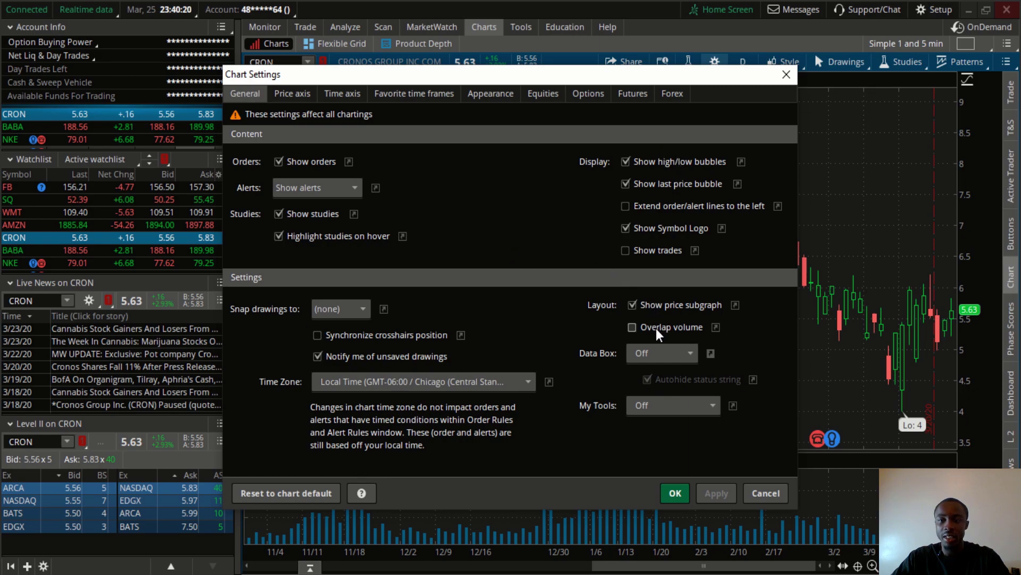
pyautogui.moveTo(659, 78); pyautogui.dragTo(593, 40)
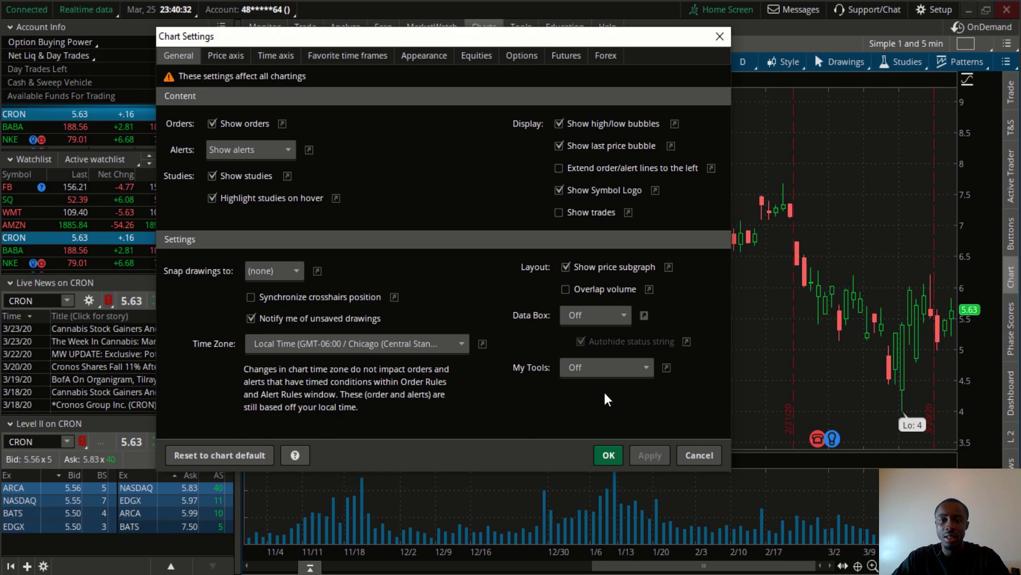
pyautogui.click(226, 56)
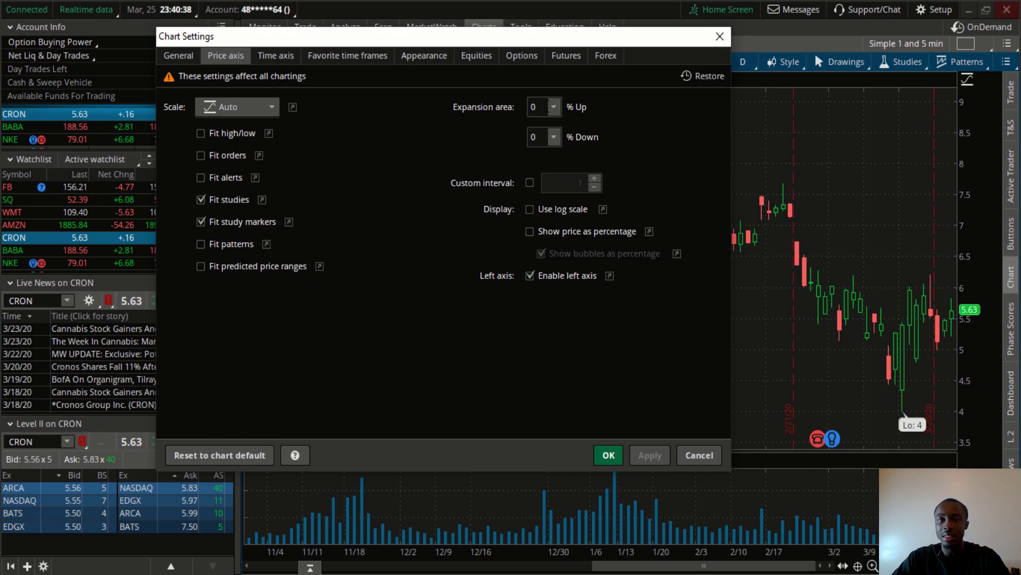
pyautogui.click(533, 107)
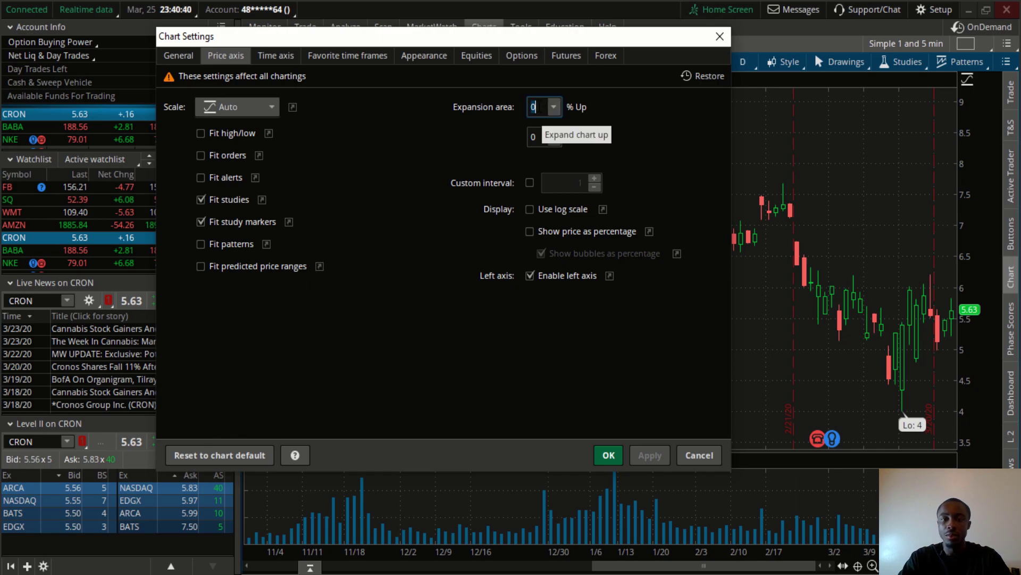
pyautogui.write('20')
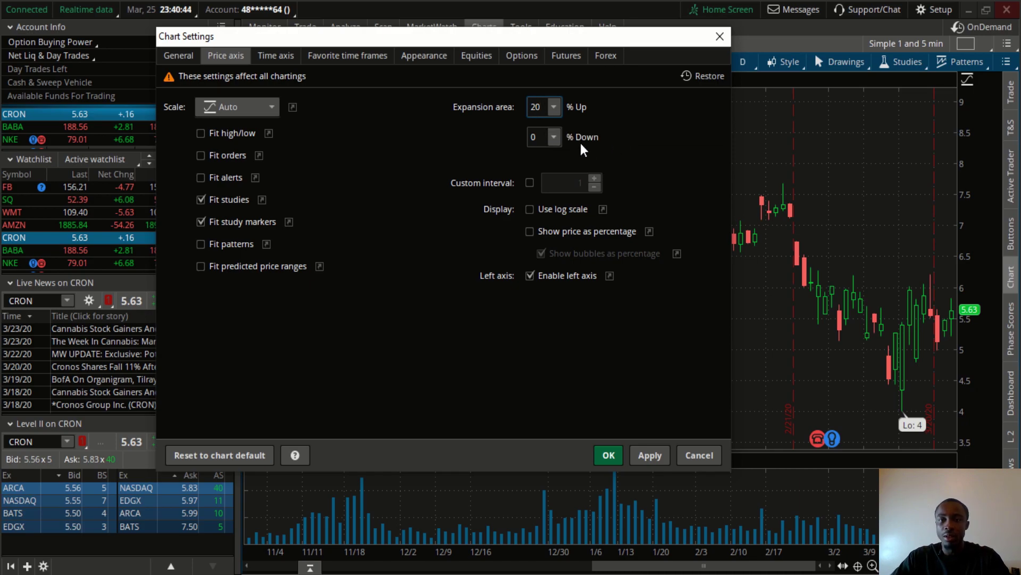
pyautogui.click(540, 137)
pyautogui.press('BackSpace')
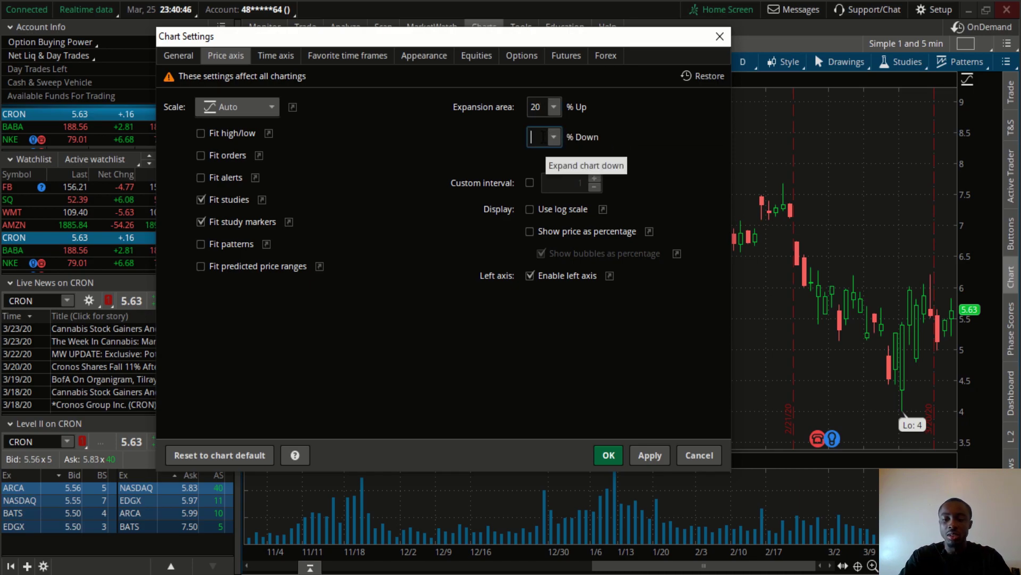
pyautogui.write('10')
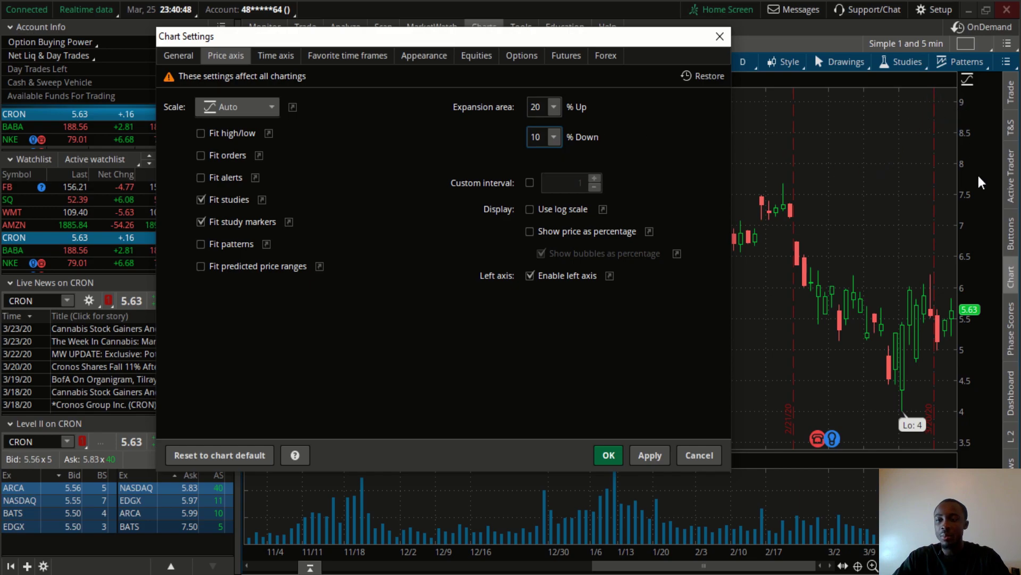
pyautogui.click(649, 456)
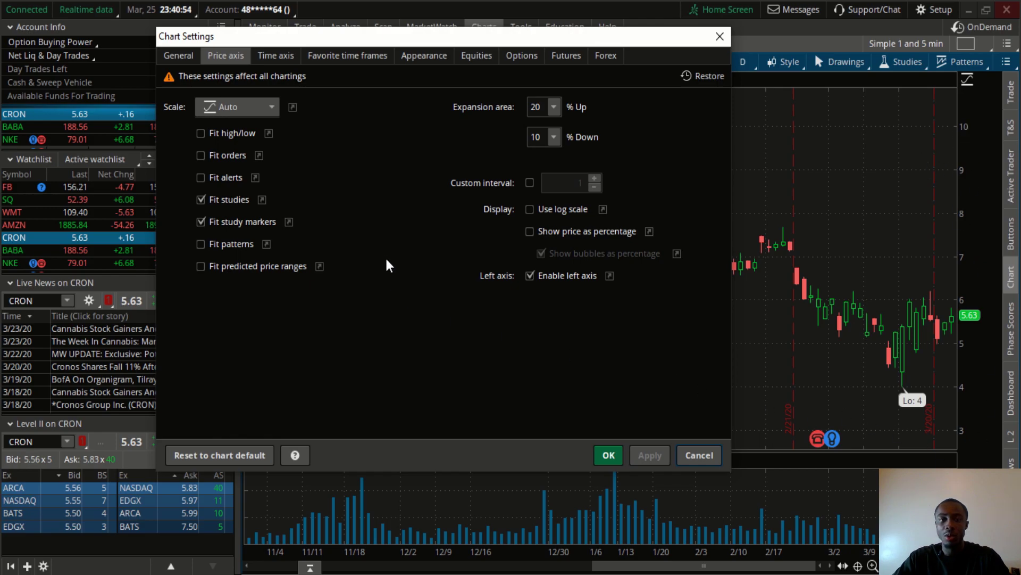
# Set the chart's time axis expansion area to 200 bars to the right and save the chart settings.
pyautogui.click(285, 55)
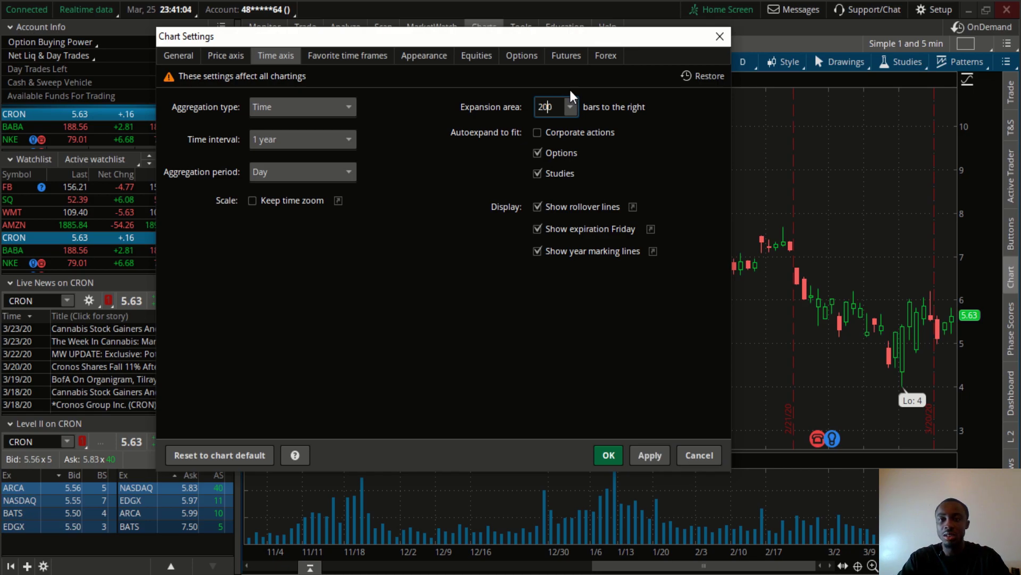
pyautogui.click(650, 456)
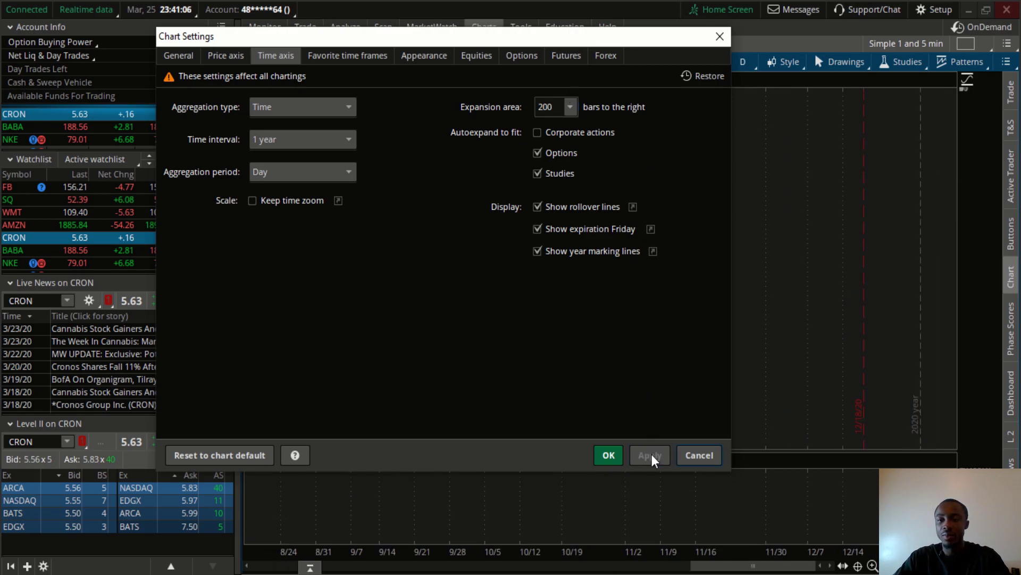
pyautogui.click(607, 457)
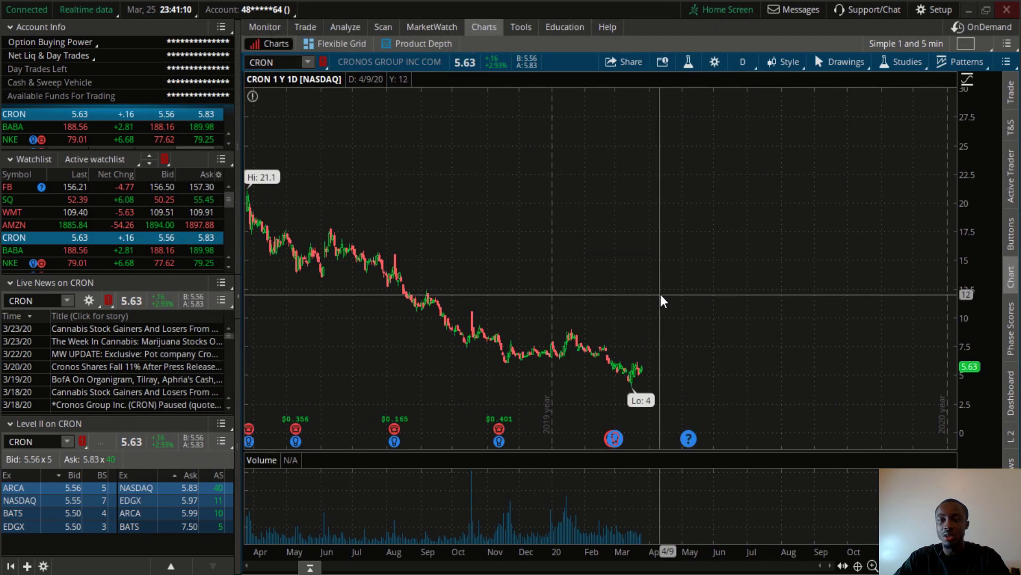
pyautogui.moveTo(560, 244); pyautogui.dragTo(804, 240)
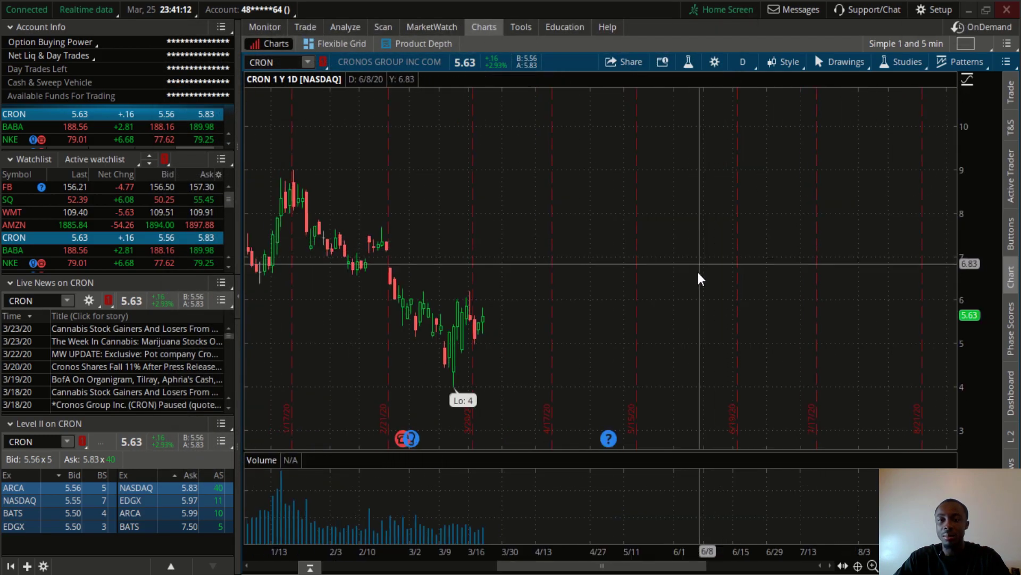
pyautogui.scroll(5, 697, 269)
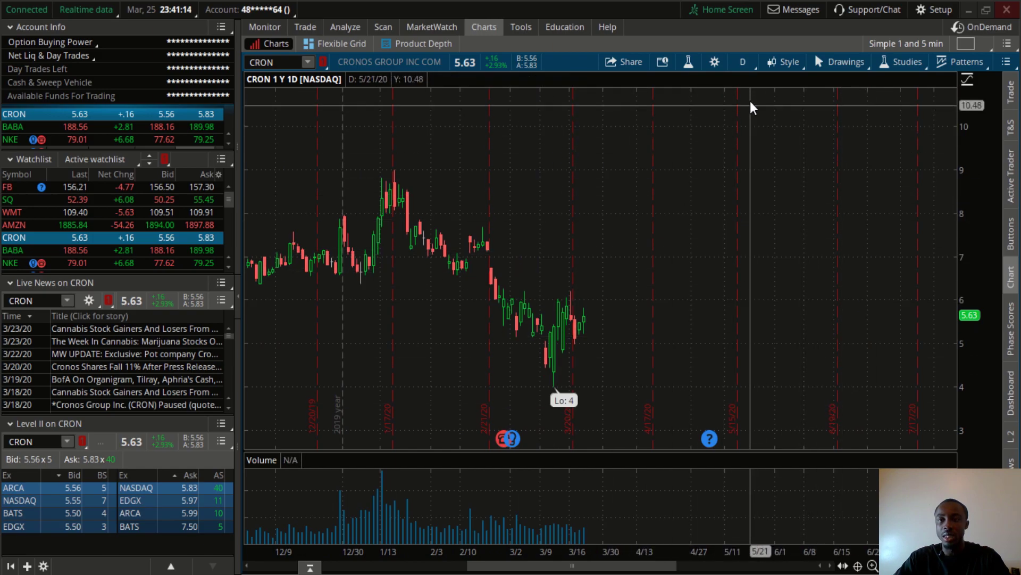
# In the chart's favorite time frames, change the 1-minute entry's time interval to 5 days.
pyautogui.click(715, 60)
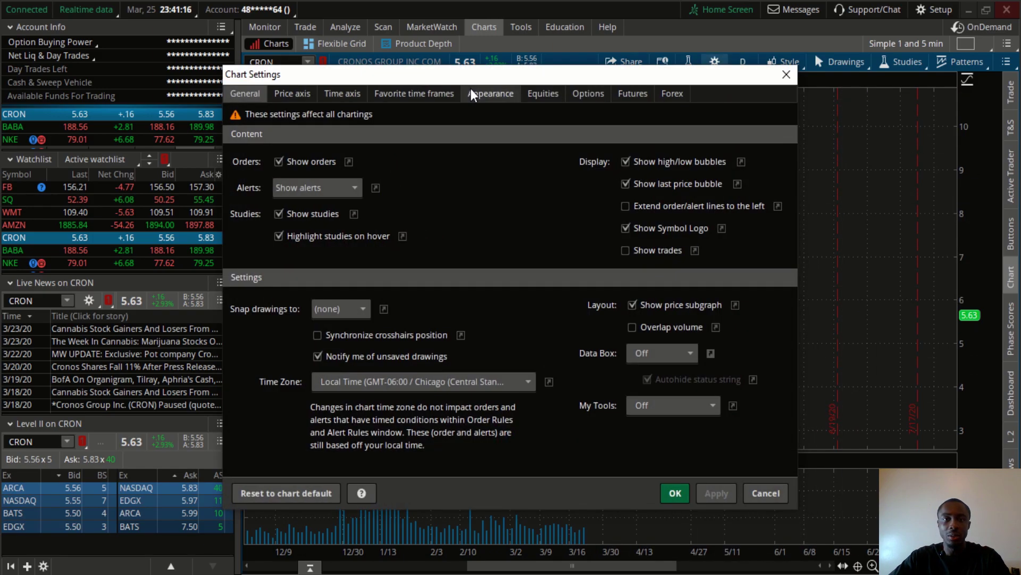
pyautogui.click(416, 94)
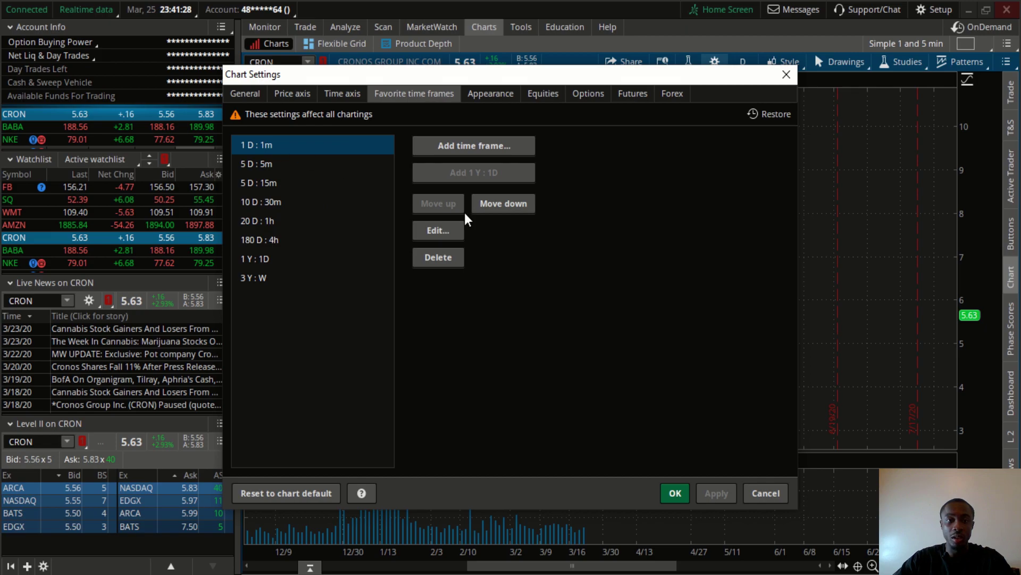
pyautogui.click(439, 231)
pyautogui.click(529, 236)
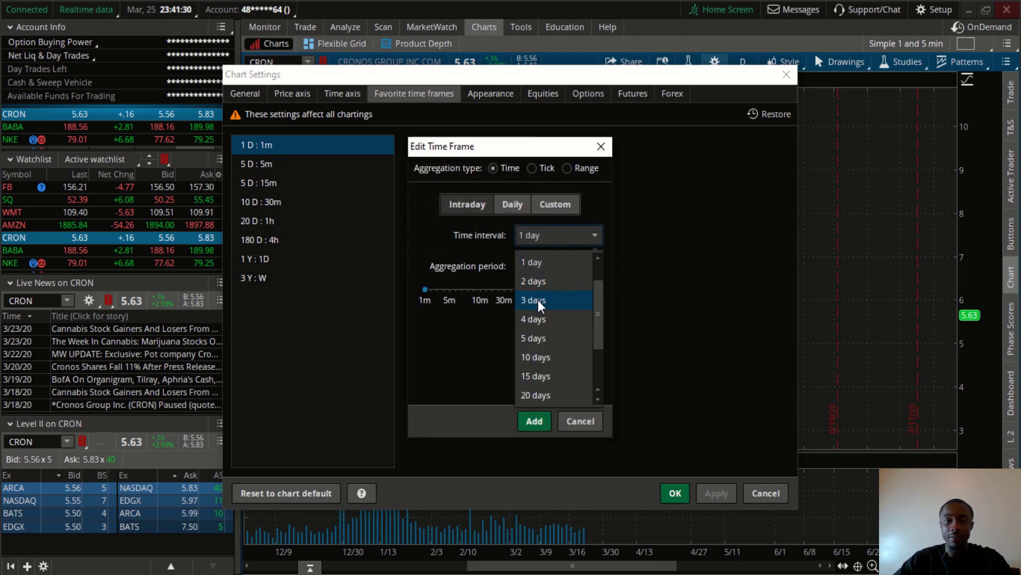
pyautogui.click(539, 338)
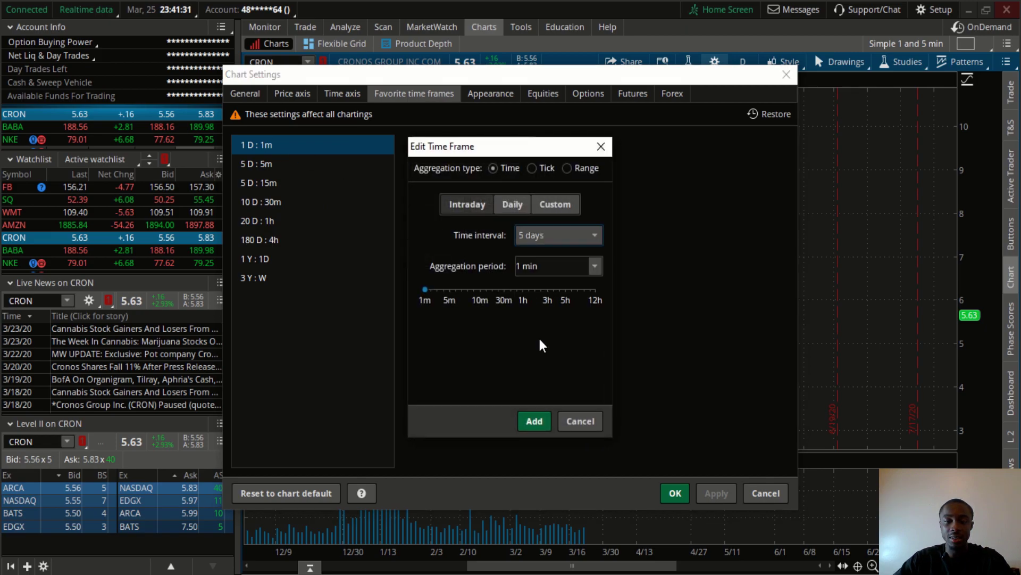
pyautogui.click(532, 419)
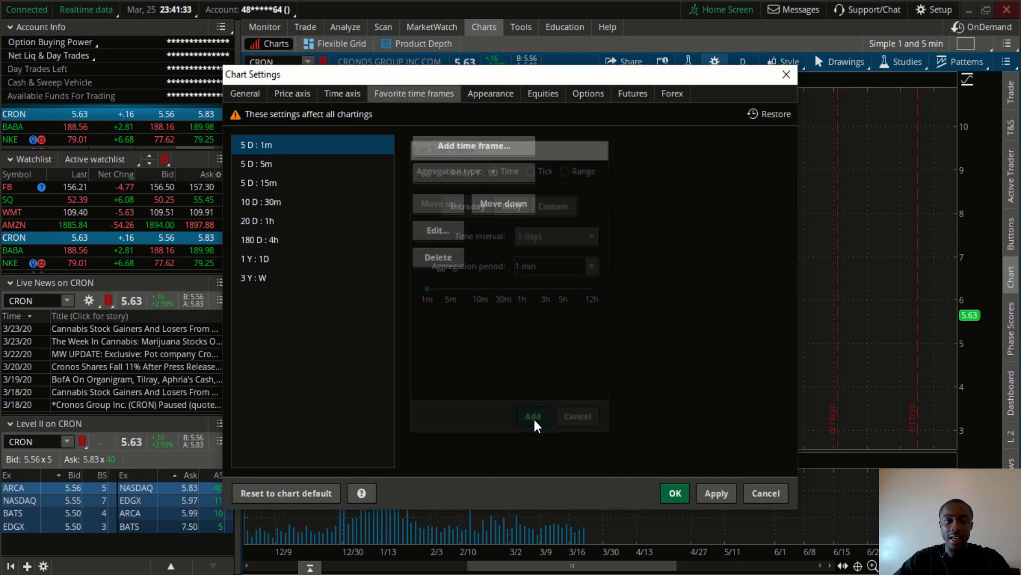
# Change the 5-minute favorite time frame's time interval to 15 days.
pyautogui.click(263, 165)
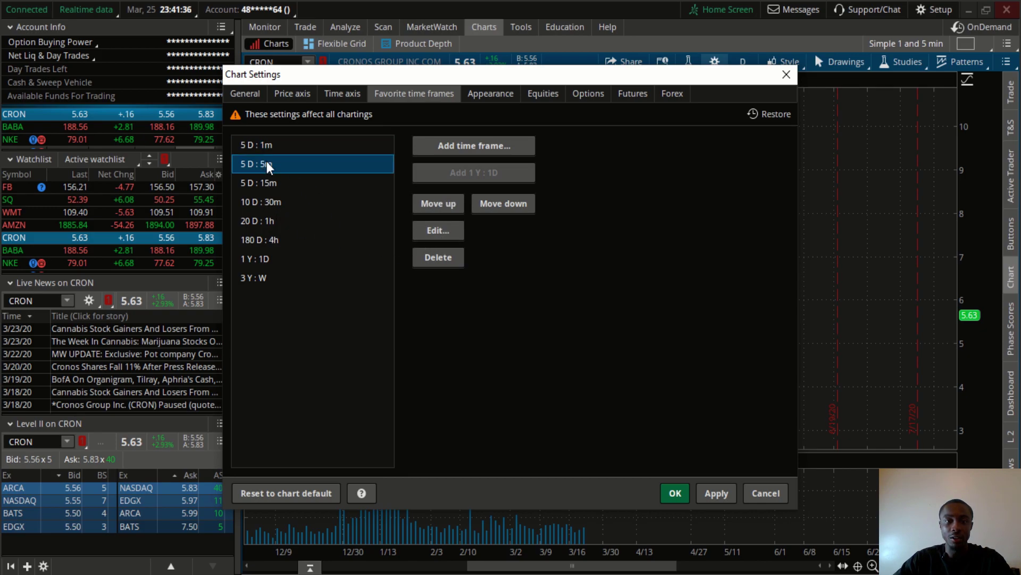
pyautogui.click(440, 232)
pyautogui.click(521, 236)
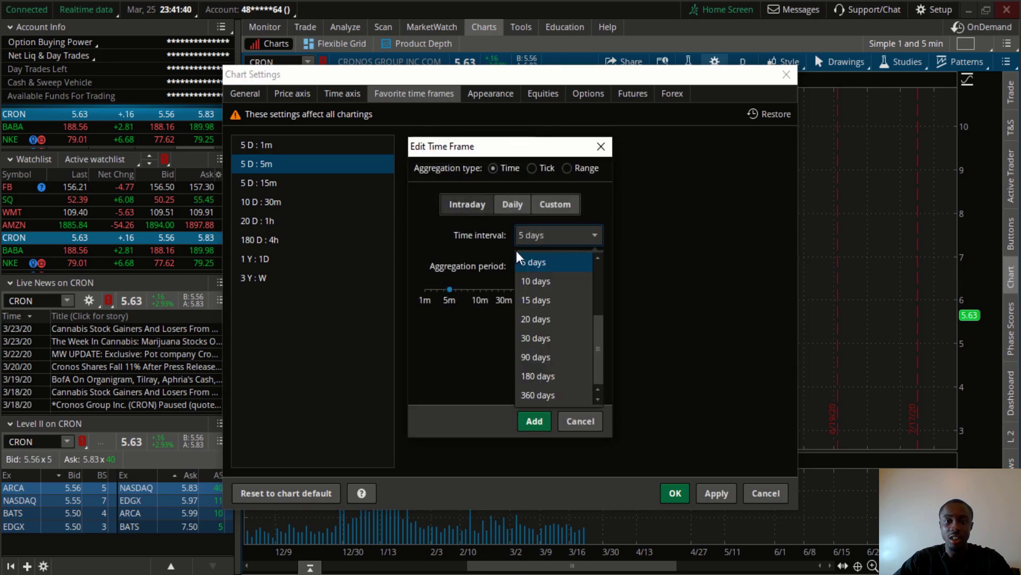
pyautogui.click(544, 306)
pyautogui.click(541, 426)
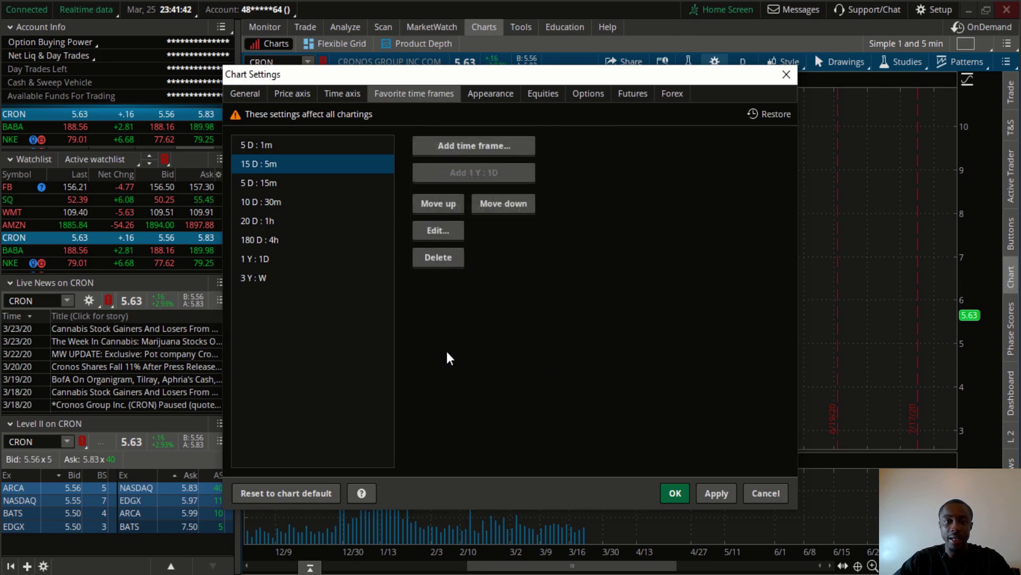
# Change the 15-minute favorite time frame's time interval to 30 days.
pyautogui.click(273, 184)
pyautogui.click(441, 230)
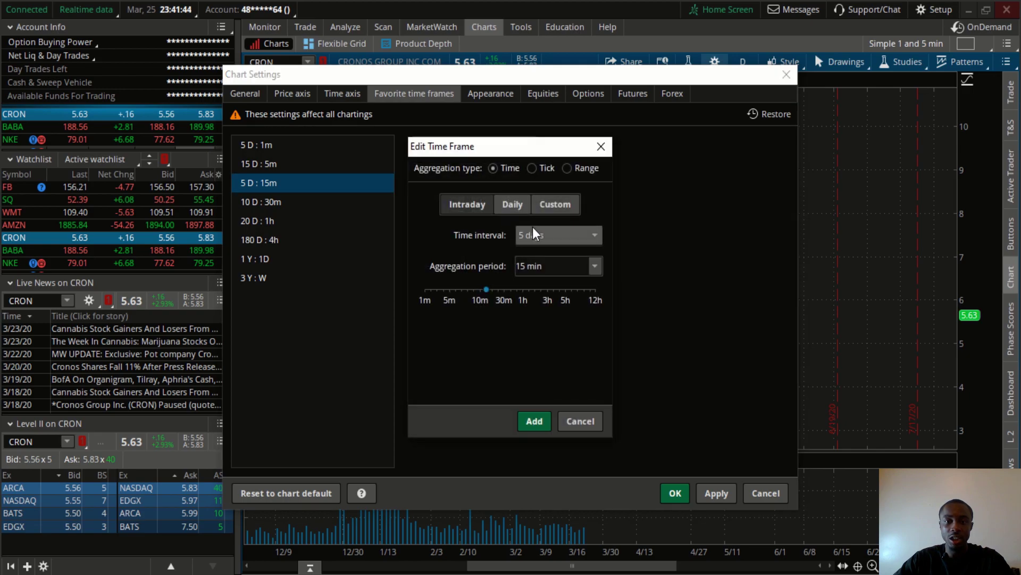
pyautogui.click(543, 237)
pyautogui.click(551, 338)
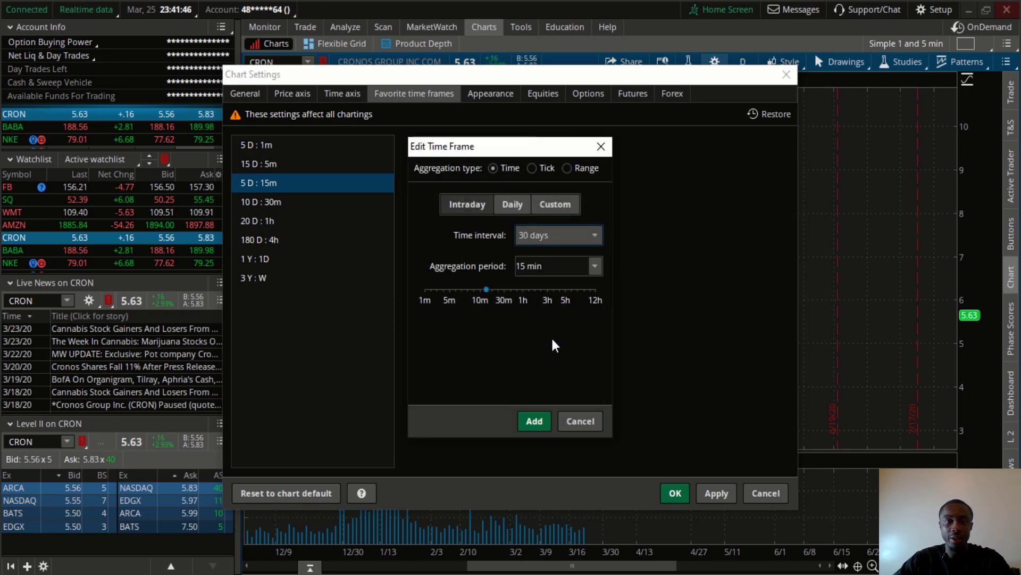
pyautogui.click(535, 421)
# Change the 30-minute favorite time frame's time interval to 90 days.
pyautogui.click(273, 204)
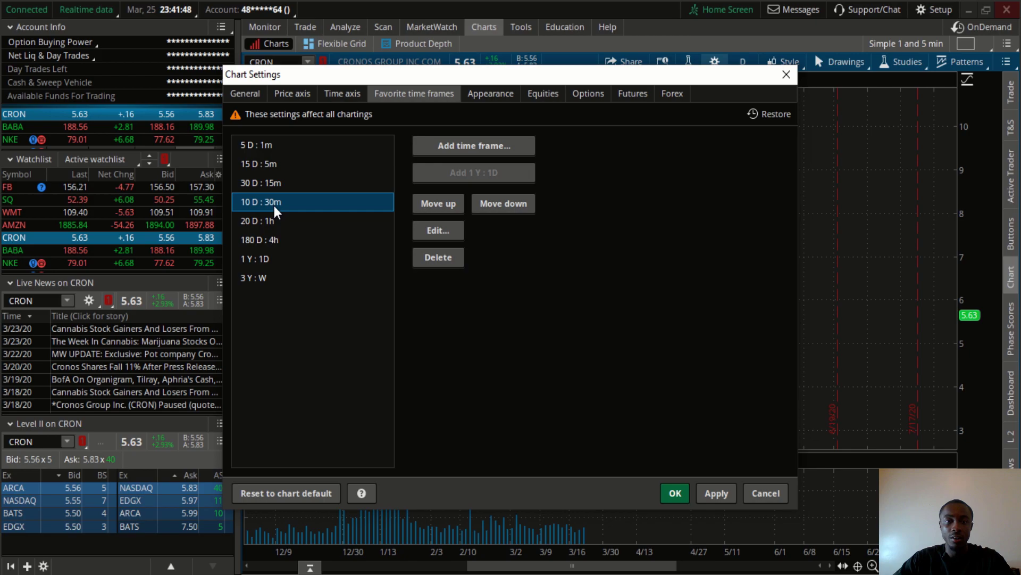
pyautogui.click(448, 232)
pyautogui.click(532, 234)
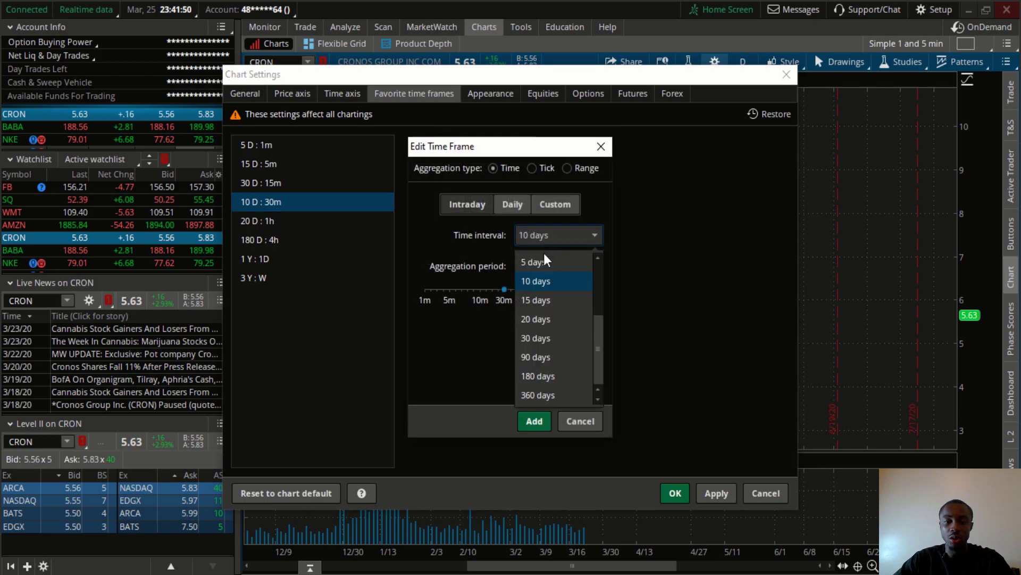
pyautogui.click(551, 357)
pyautogui.click(537, 421)
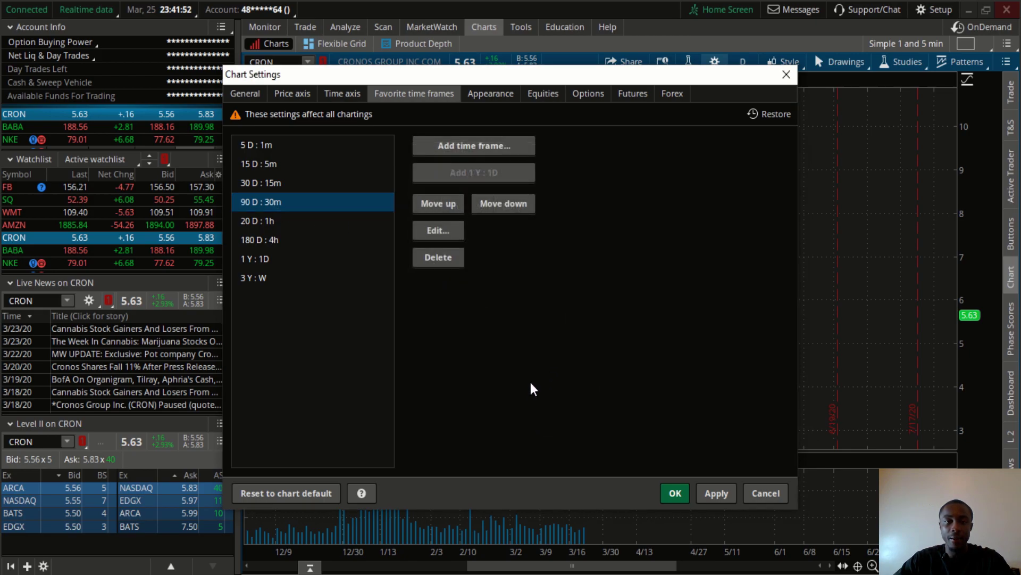
# Change the 1-hour favorite time frame's time interval to 360 days.
pyautogui.click(263, 222)
pyautogui.click(439, 235)
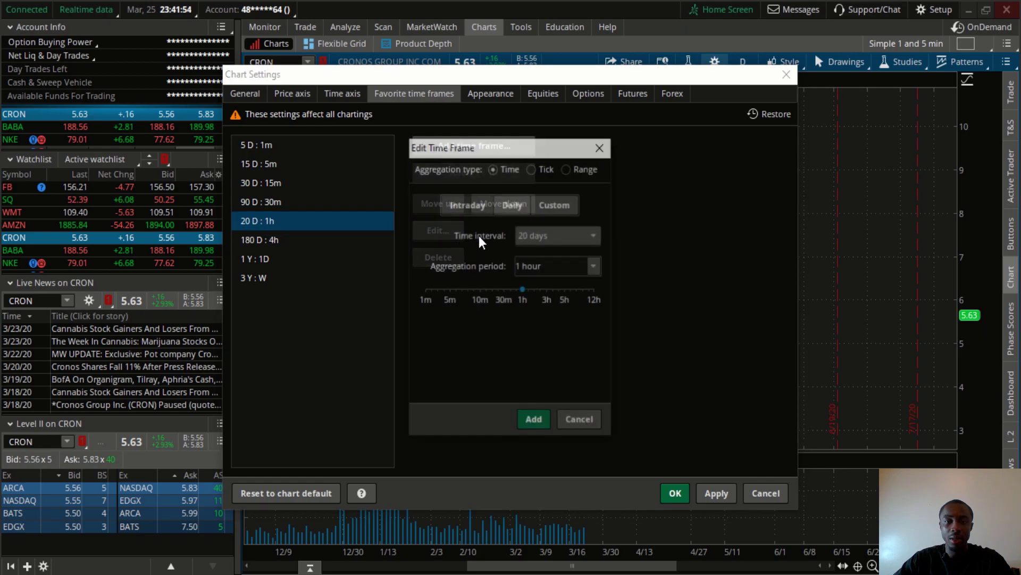
pyautogui.click(570, 232)
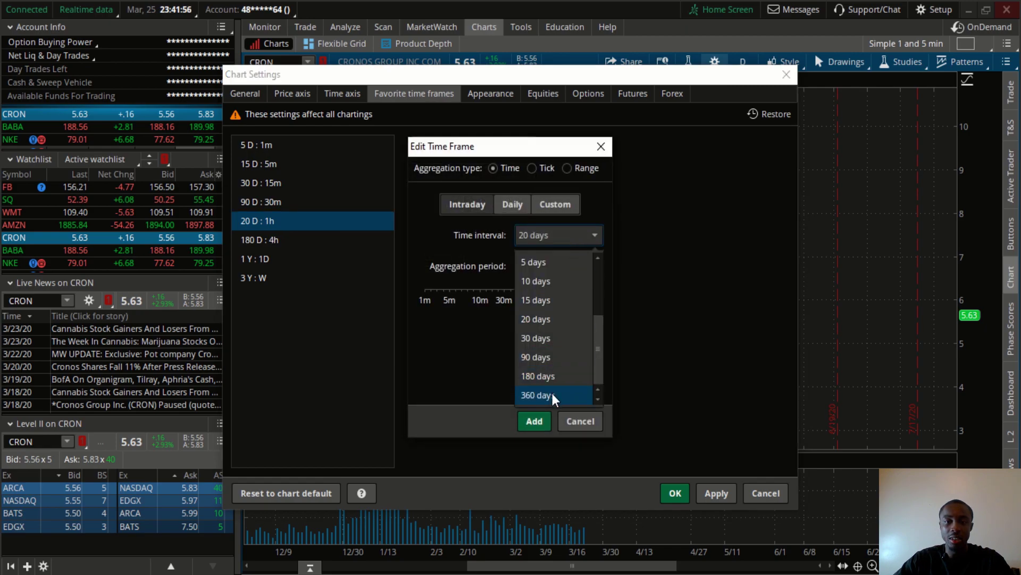
pyautogui.click(552, 393)
pyautogui.click(534, 419)
# Change the 4-hour favorite time frame's time interval to 360 days.
pyautogui.click(280, 238)
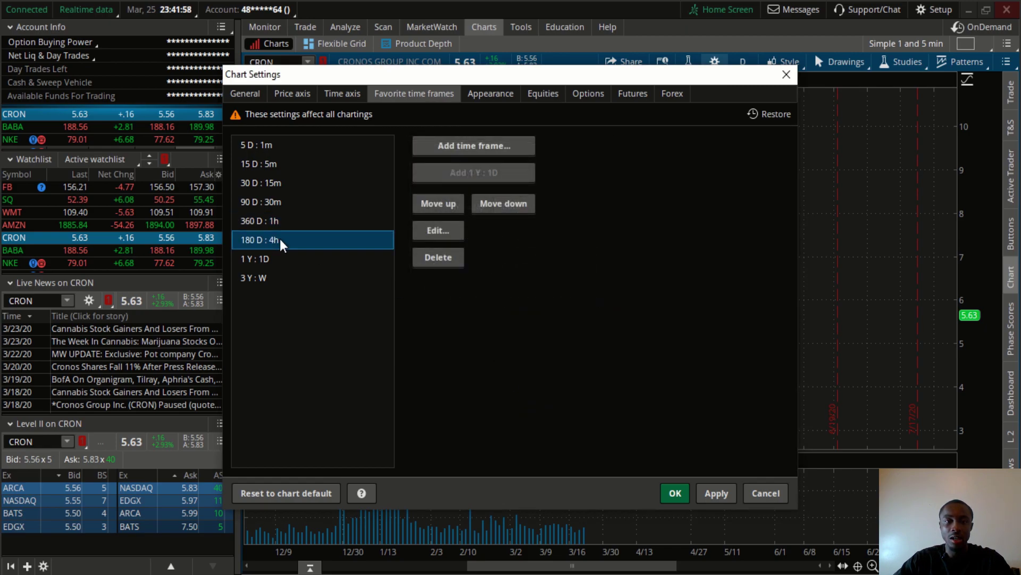
pyautogui.click(440, 232)
pyautogui.click(573, 235)
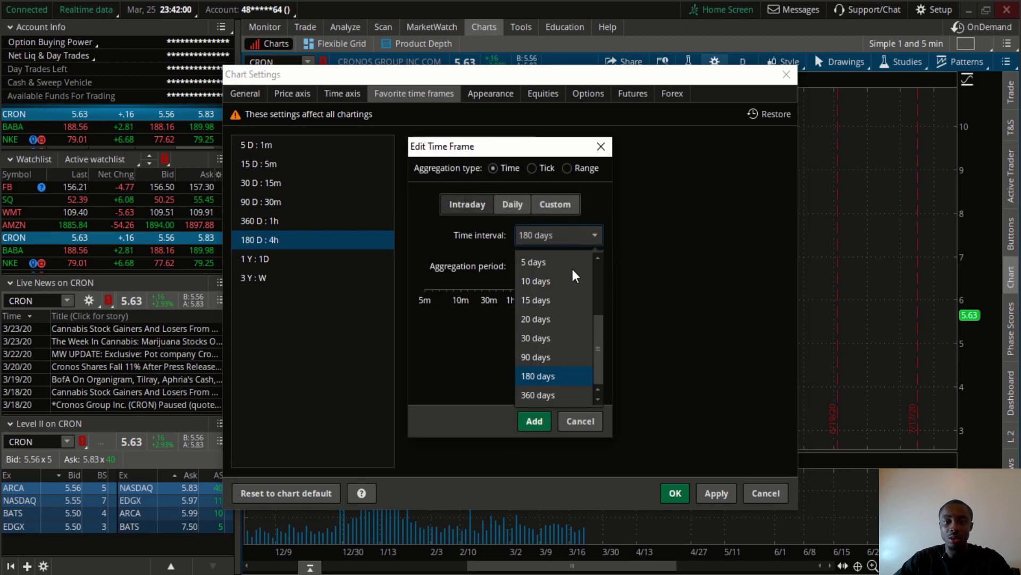
pyautogui.click(548, 397)
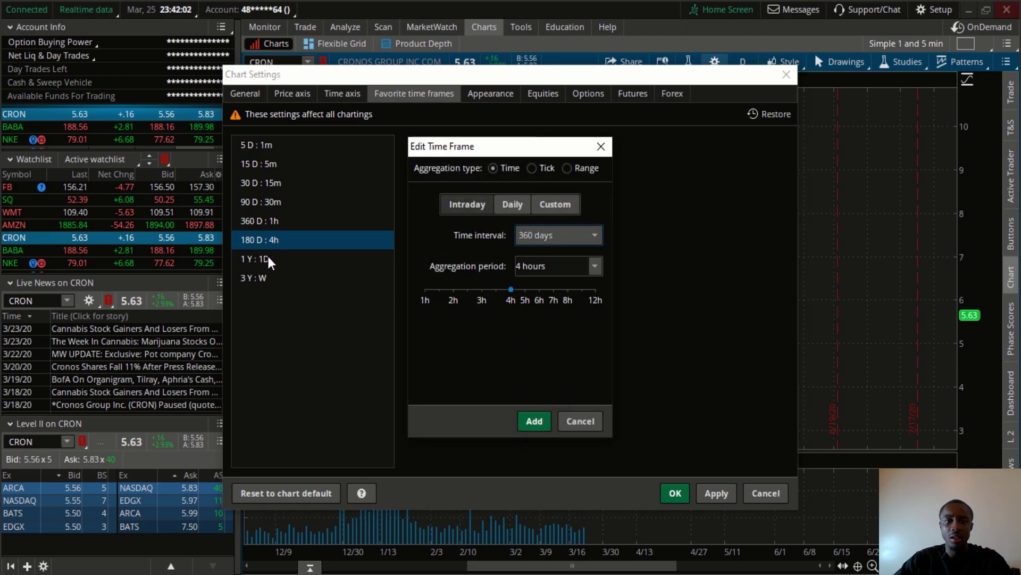
pyautogui.click(533, 420)
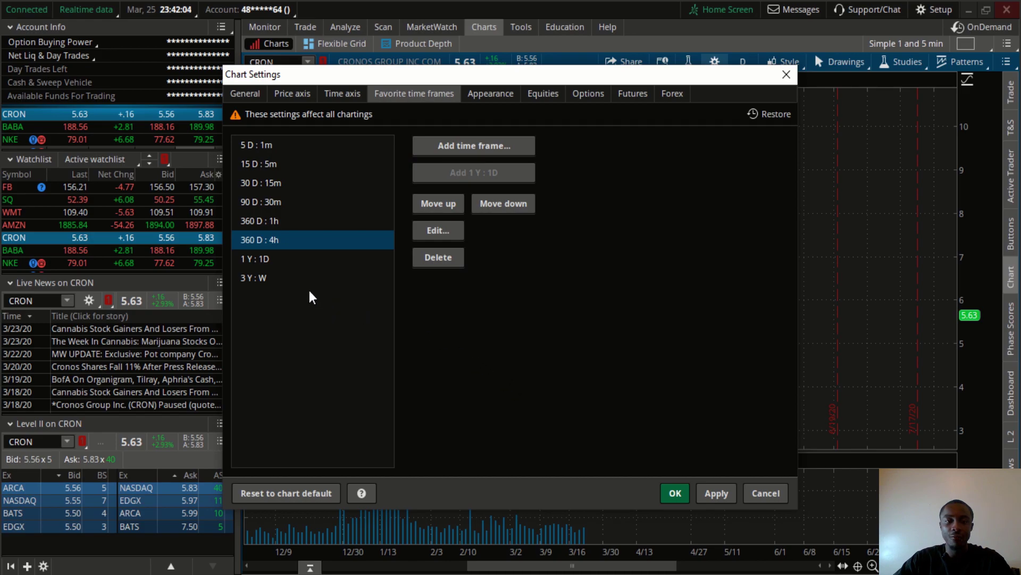
# Change the daily favorite time frame's time interval to 5 years.
pyautogui.click(263, 256)
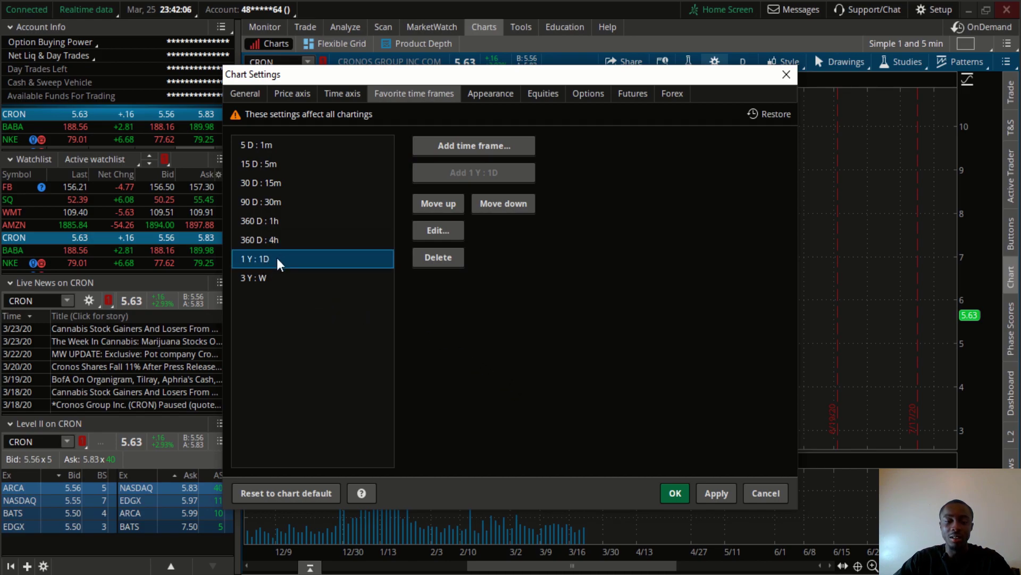
pyautogui.click(437, 234)
pyautogui.click(553, 238)
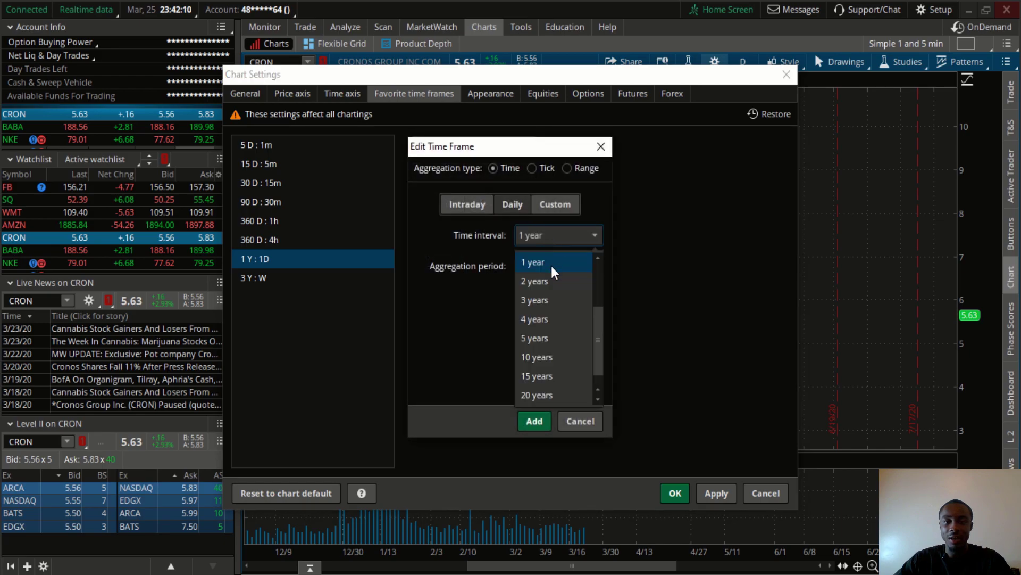
pyautogui.click(550, 339)
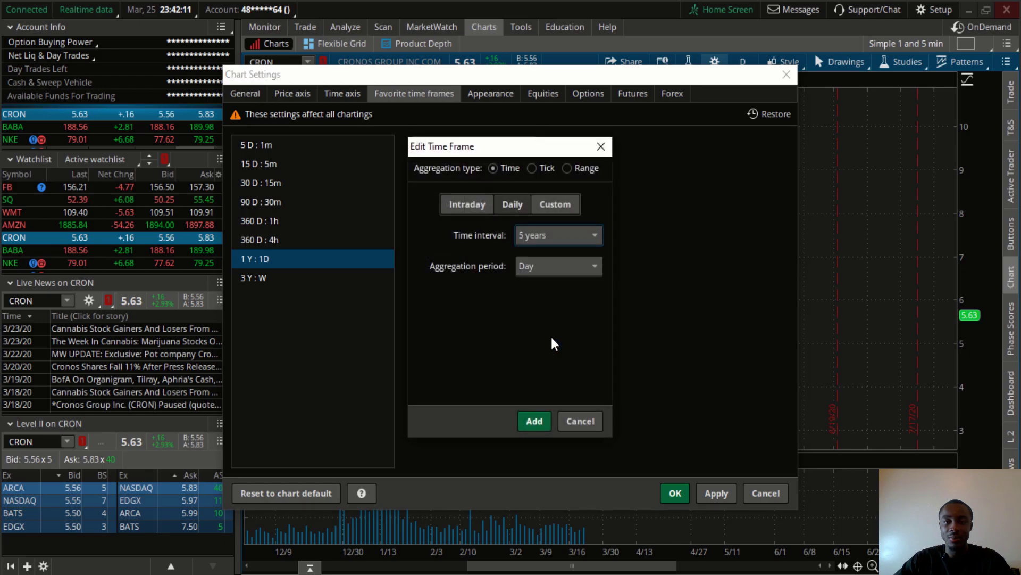
pyautogui.click(532, 421)
# Change the weekly favorite time frame's time interval to Max available and save the chart settings.
pyautogui.click(263, 277)
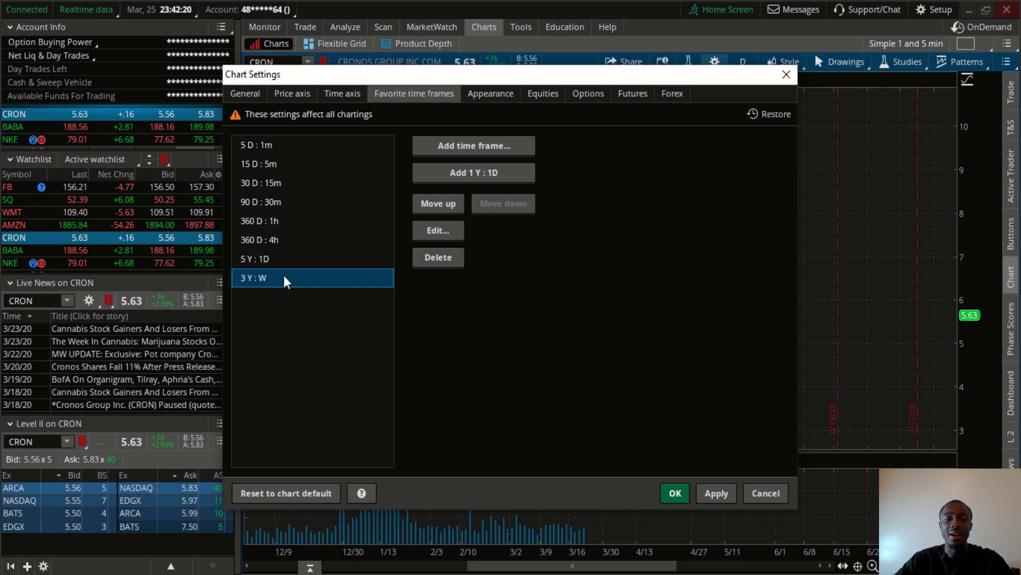
pyautogui.click(439, 235)
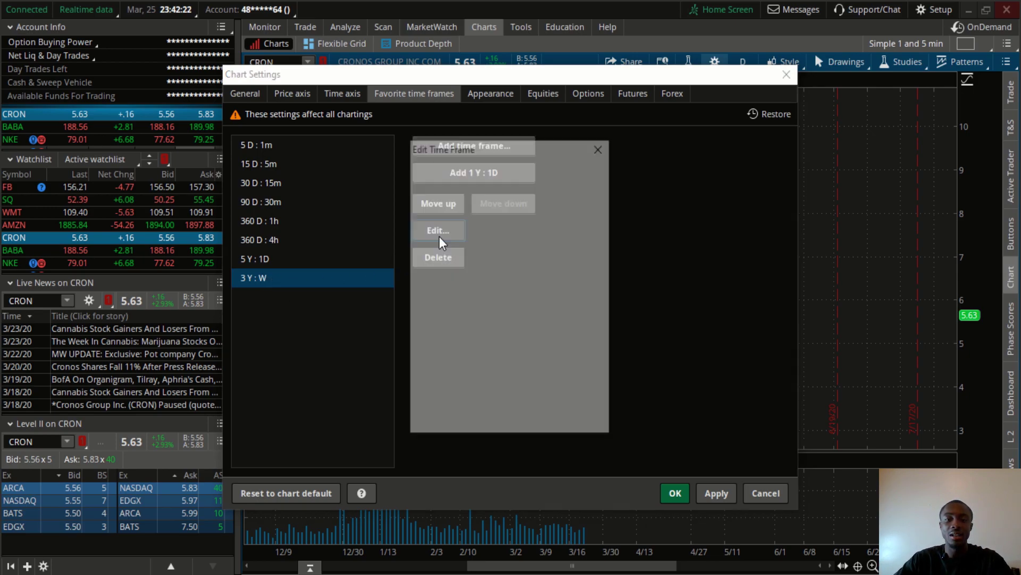
pyautogui.click(560, 235)
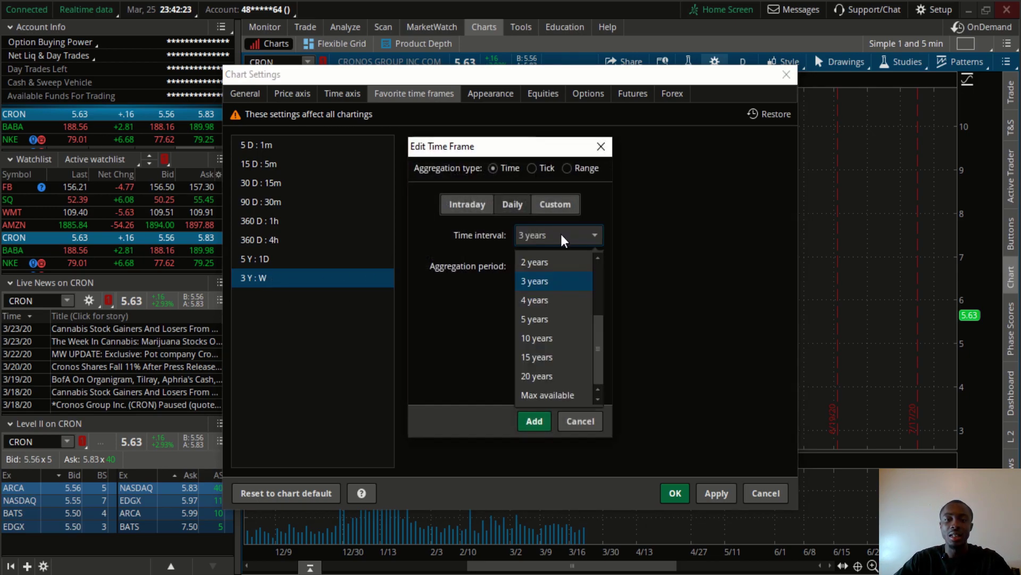
pyautogui.click(548, 395)
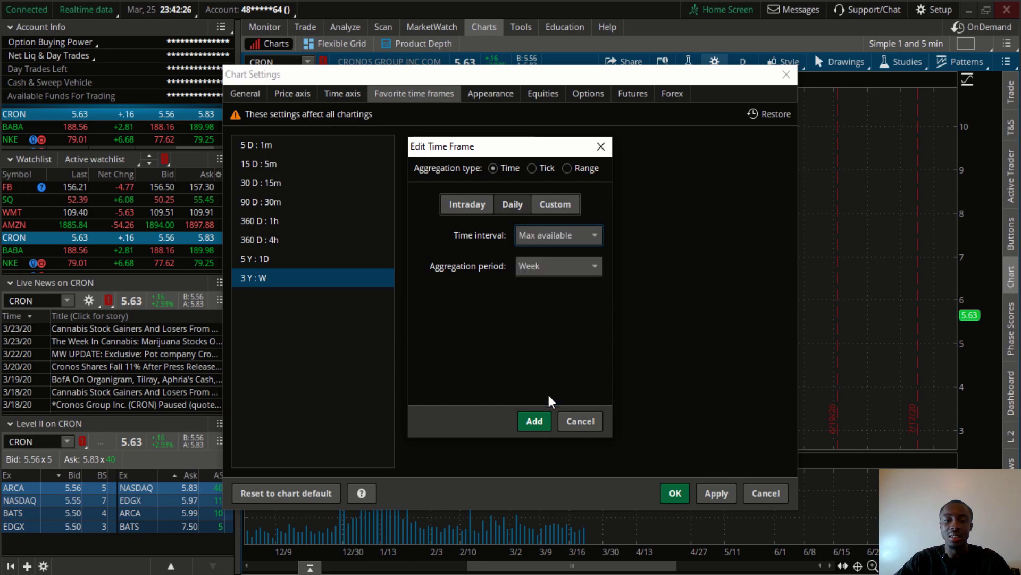
pyautogui.click(531, 421)
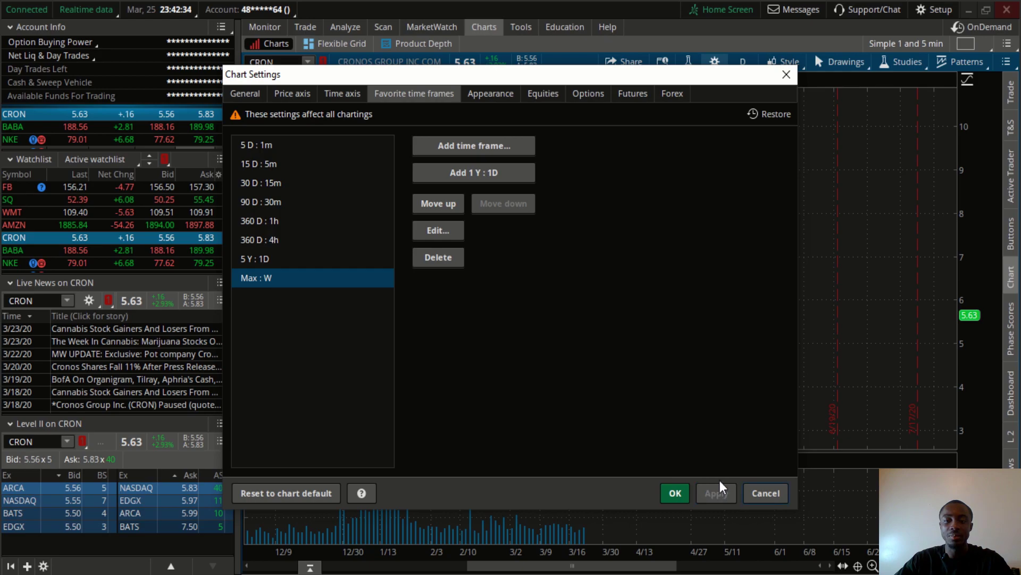
pyautogui.click(676, 493)
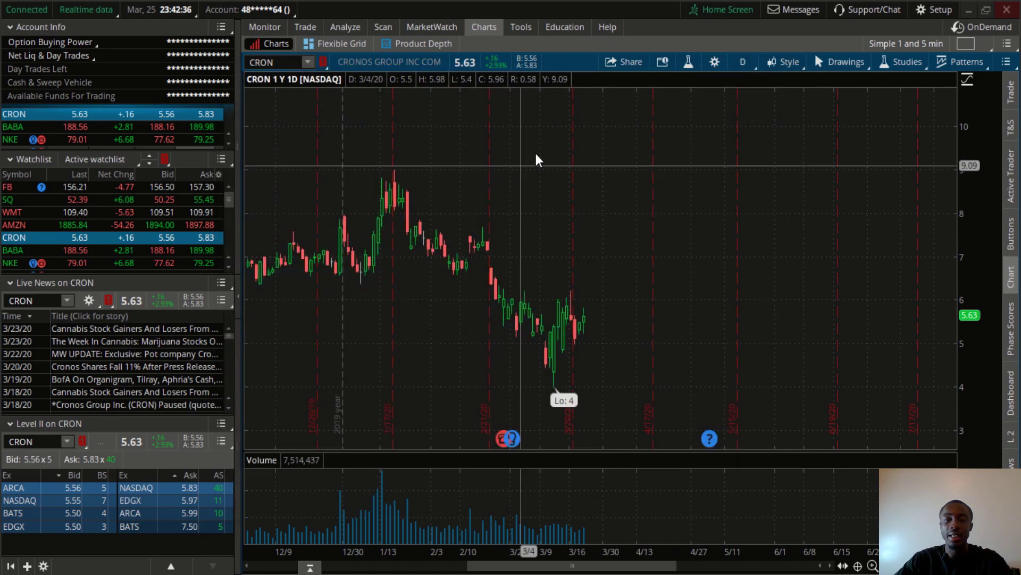
pyautogui.click(744, 61)
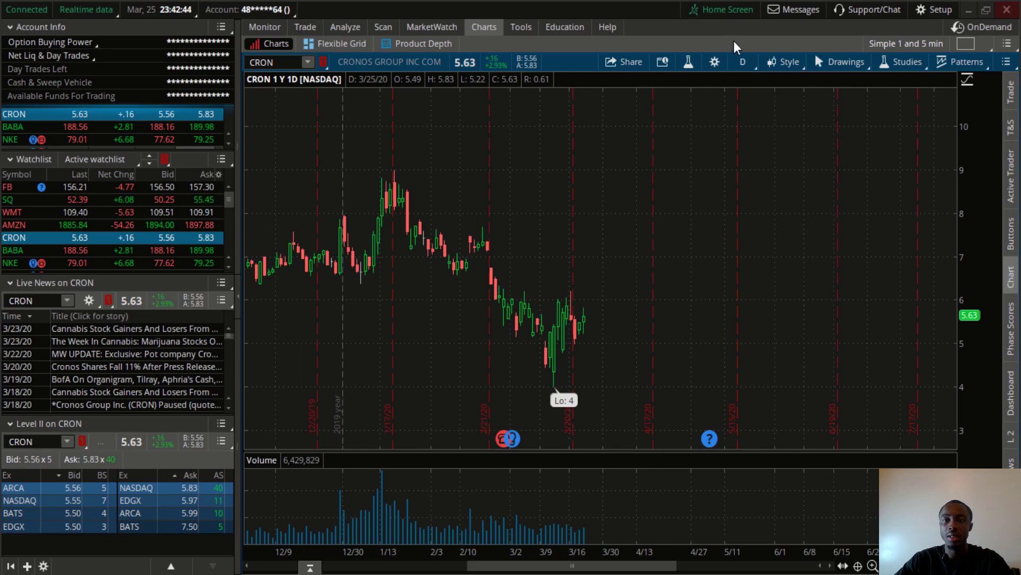
pyautogui.click(715, 62)
pyautogui.moveTo(560, 72); pyautogui.dragTo(410, 85)
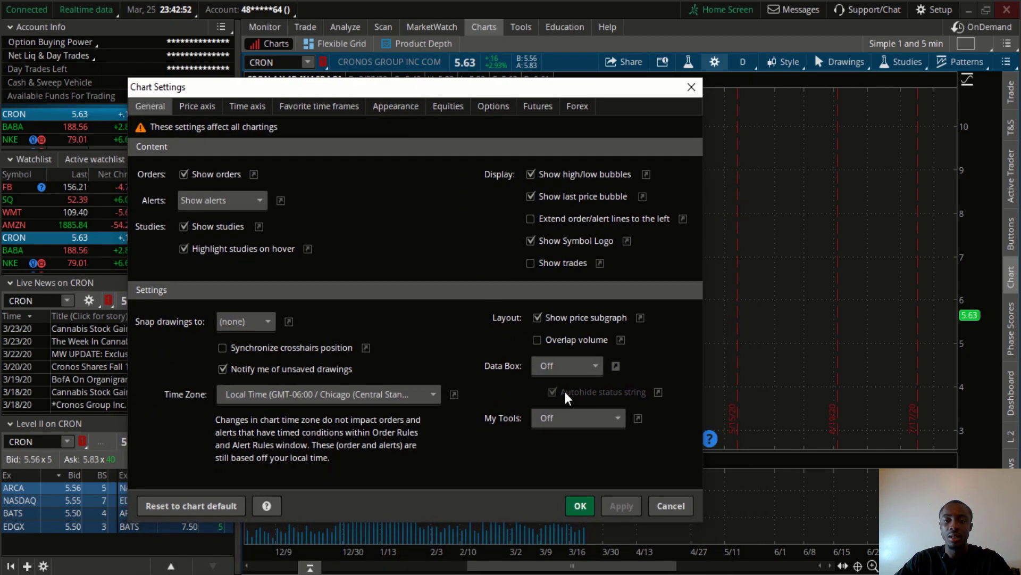
pyautogui.click(684, 503)
# Switch the CRON chart to the favorite 15 D : 5m time frame.
pyautogui.click(742, 62)
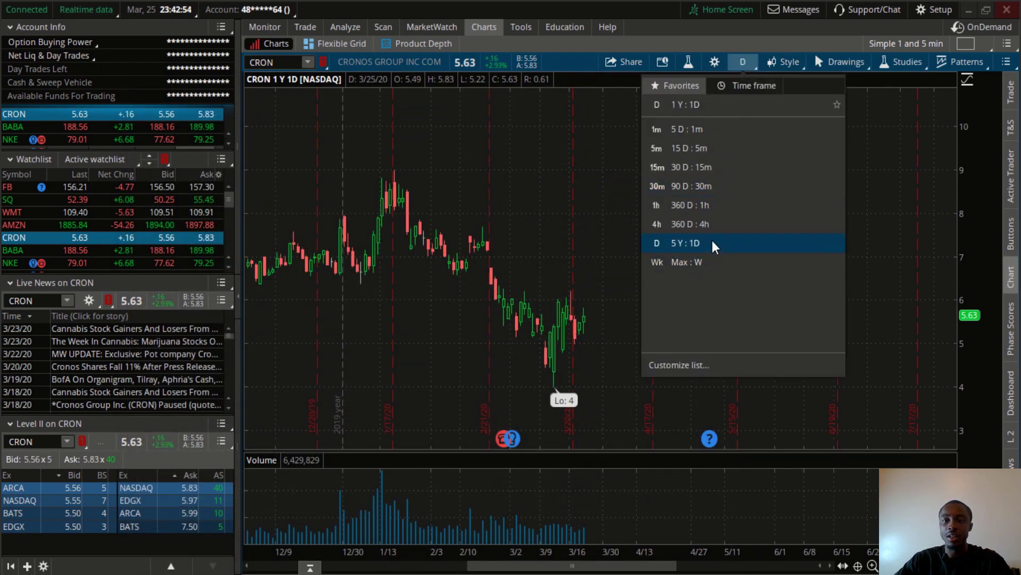
pyautogui.click(705, 148)
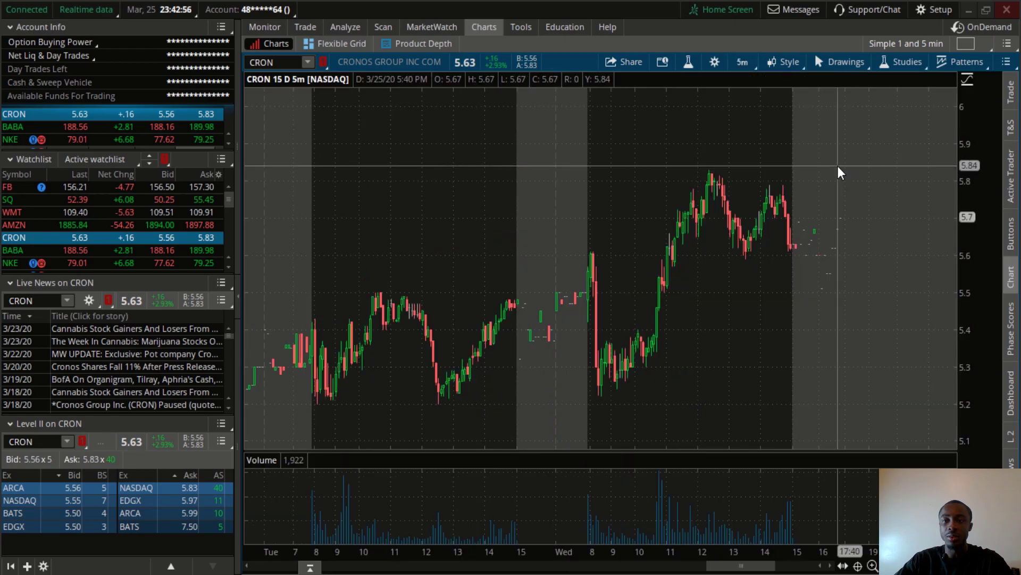
pyautogui.scroll(3, 522, 170)
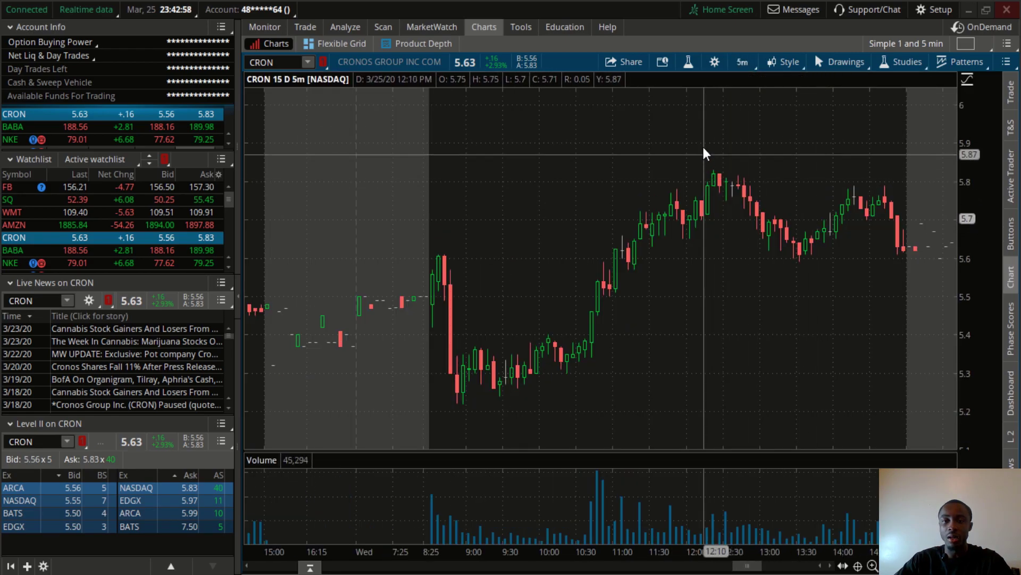
# In the chart appearance settings, set the candles' Border down color to bright red.
pyautogui.click(713, 60)
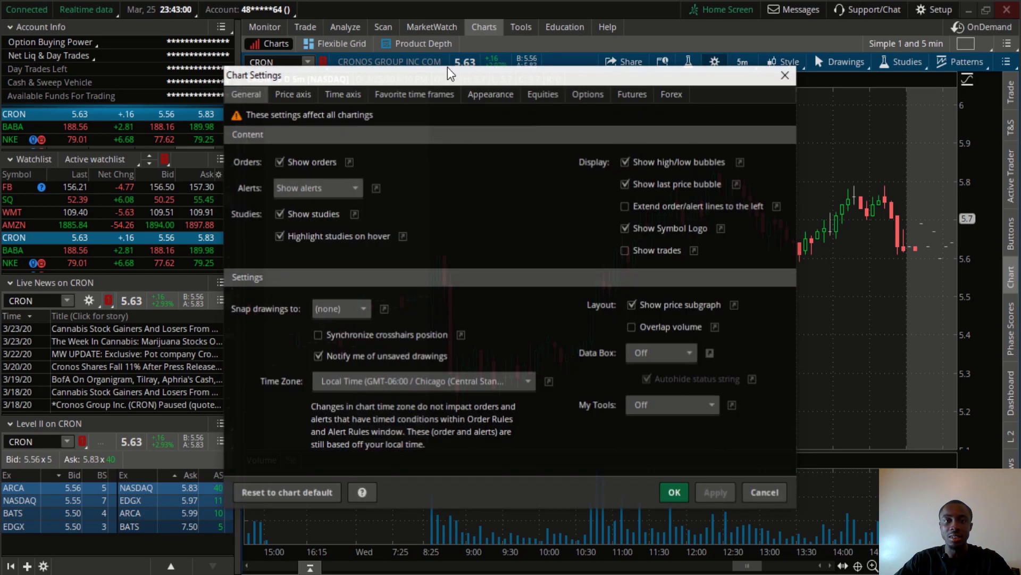
pyautogui.click(497, 96)
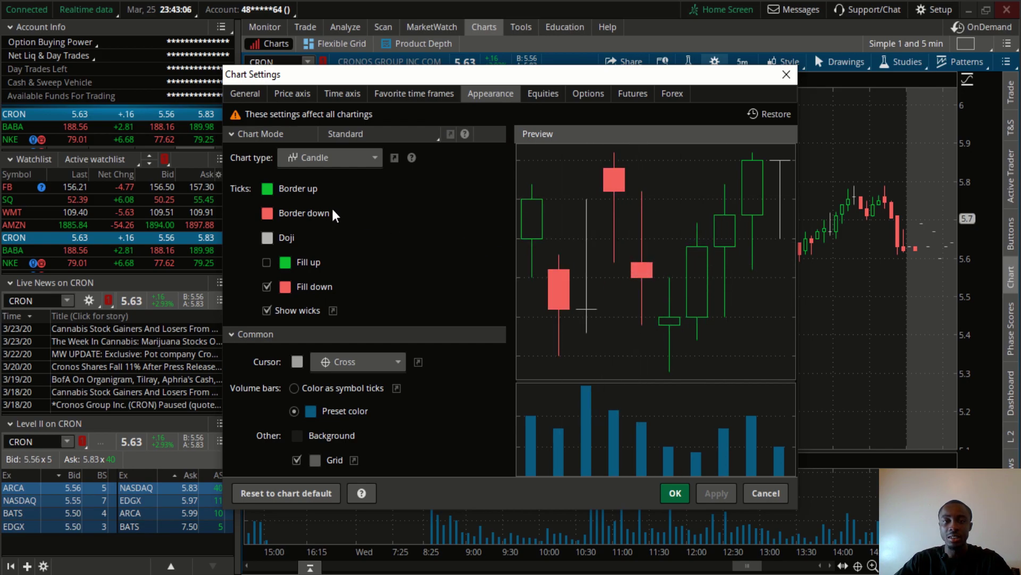
pyautogui.click(268, 213)
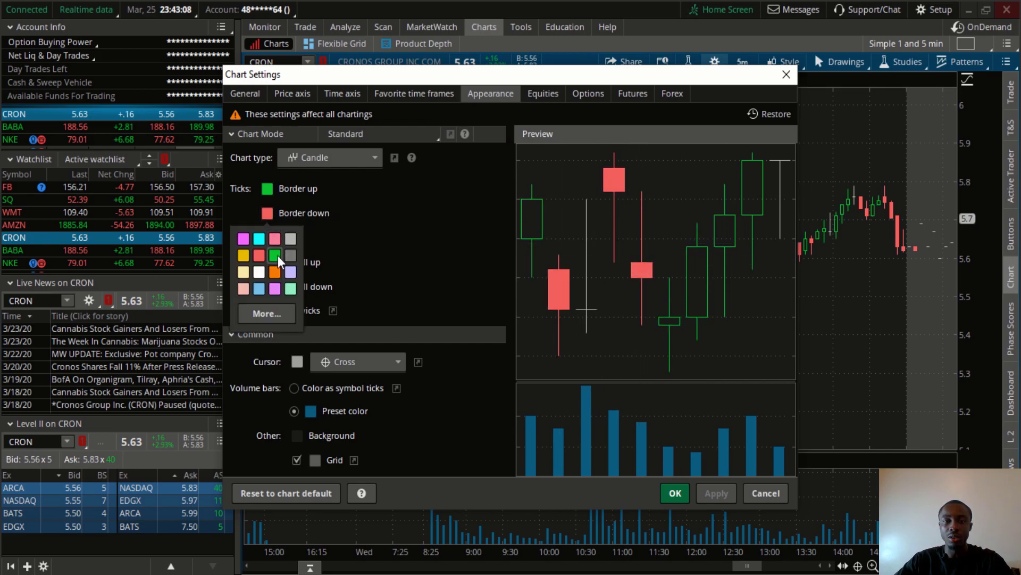
pyautogui.click(279, 310)
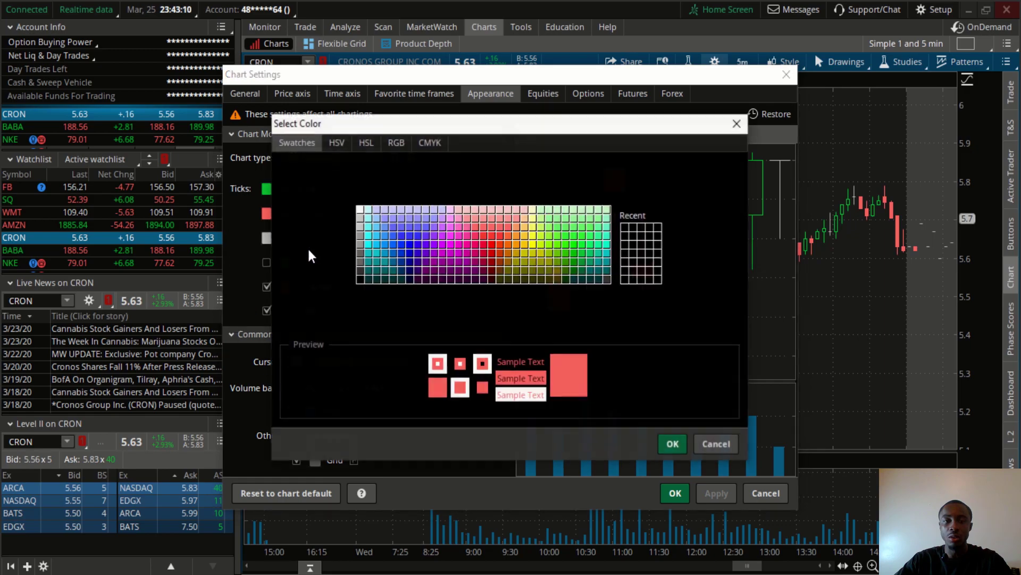
pyautogui.click(491, 244)
pyautogui.click(673, 444)
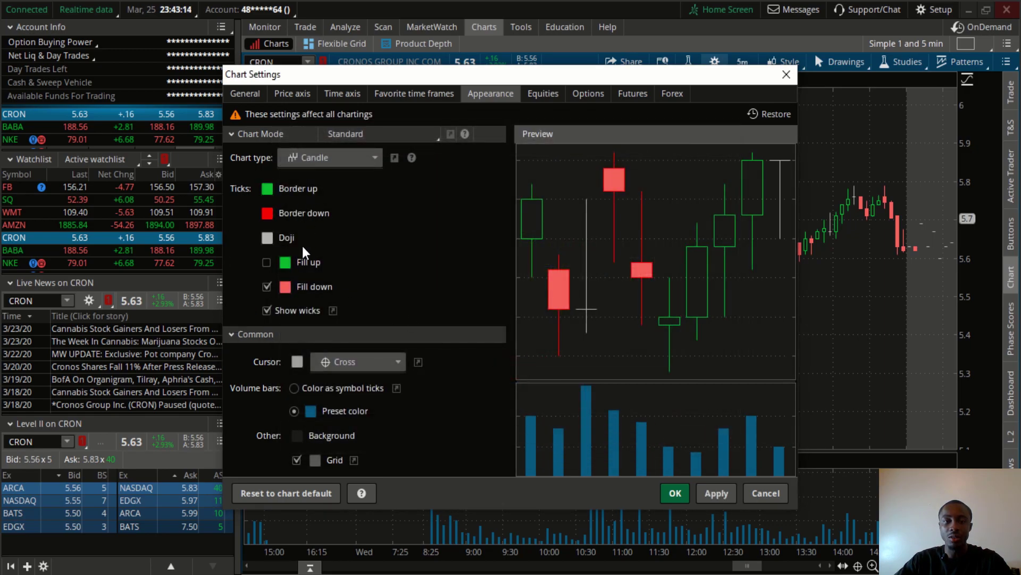
# Set the candles' Fill down color to the same bright red as the down border.
pyautogui.click(287, 288)
pyautogui.click(287, 387)
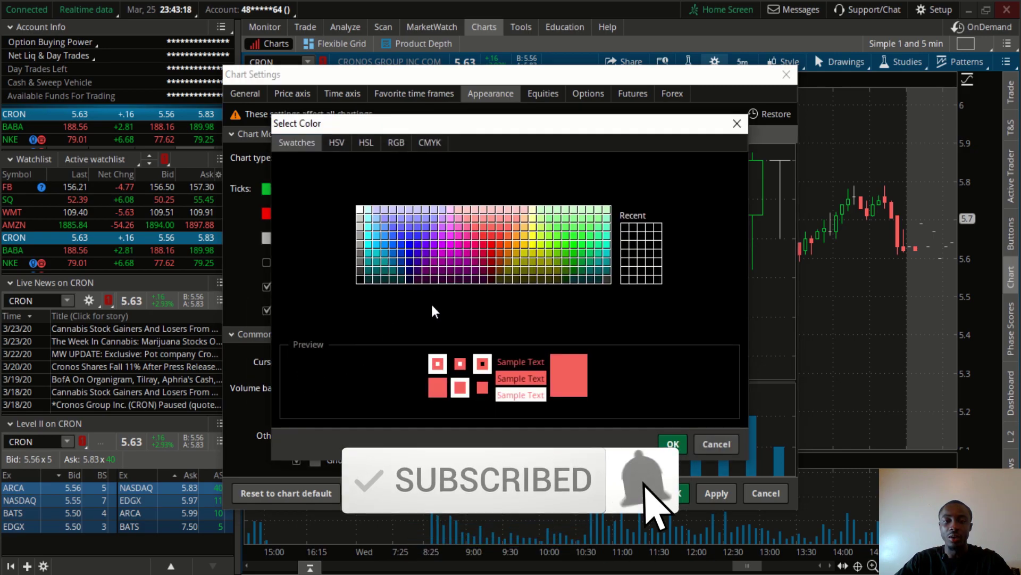
pyautogui.click(491, 245)
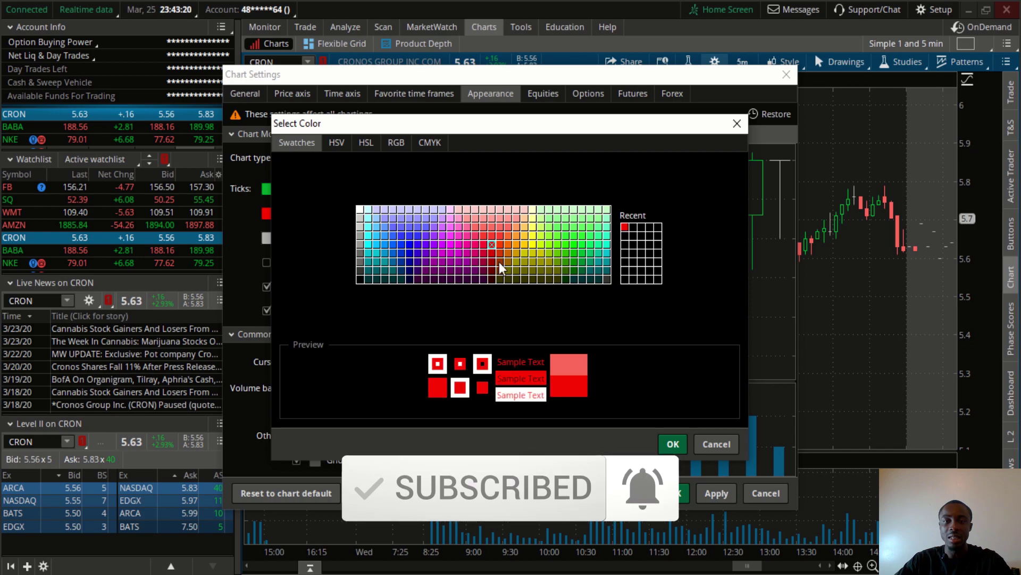
pyautogui.click(671, 444)
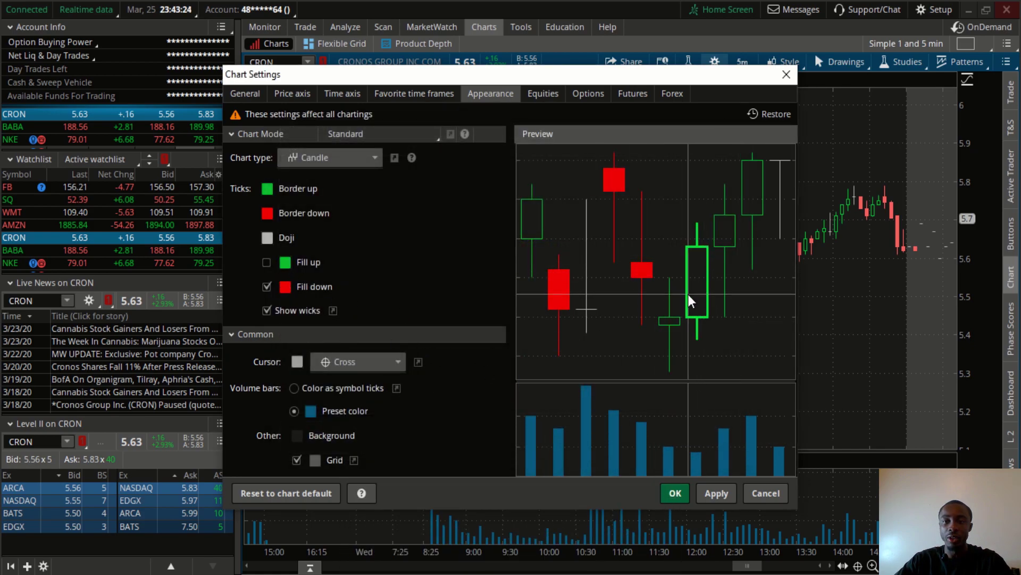
# Enable Fill up for rising candles and set the volume bars to Color as symbol ticks.
pyautogui.click(267, 262)
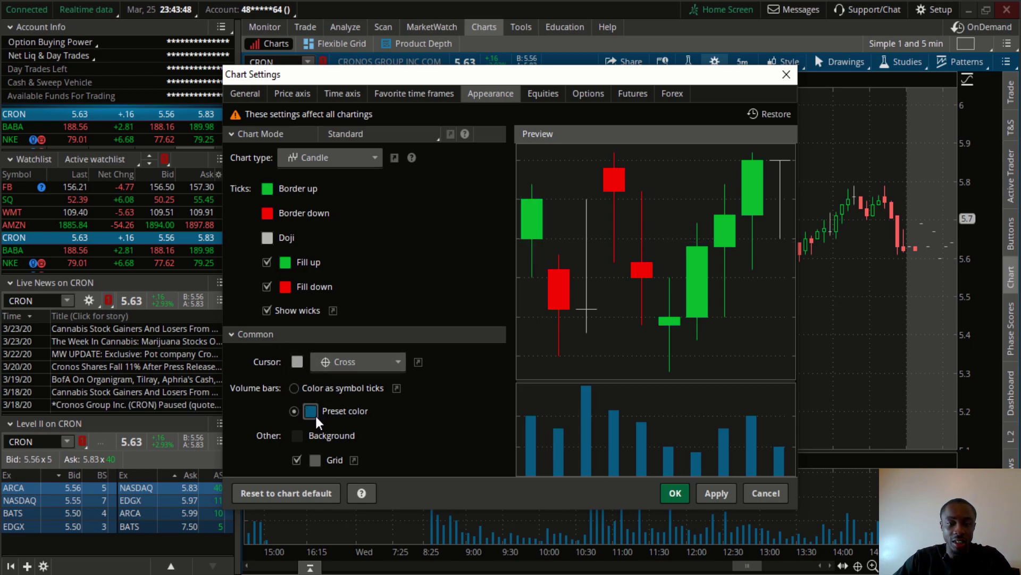
pyautogui.click(290, 388)
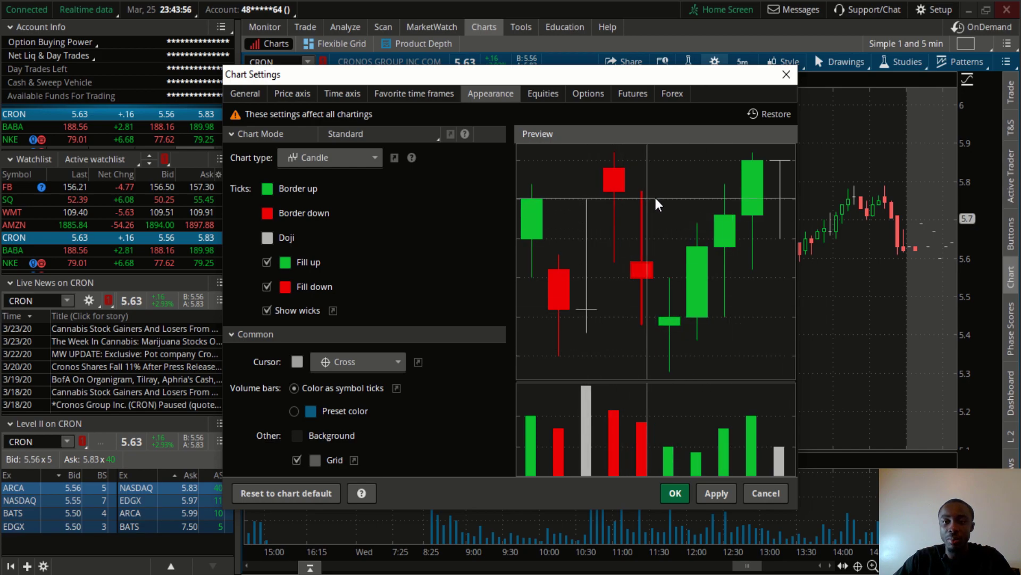
# Try black as the chart background color and return it to the original dark grey.
pyautogui.click(297, 436)
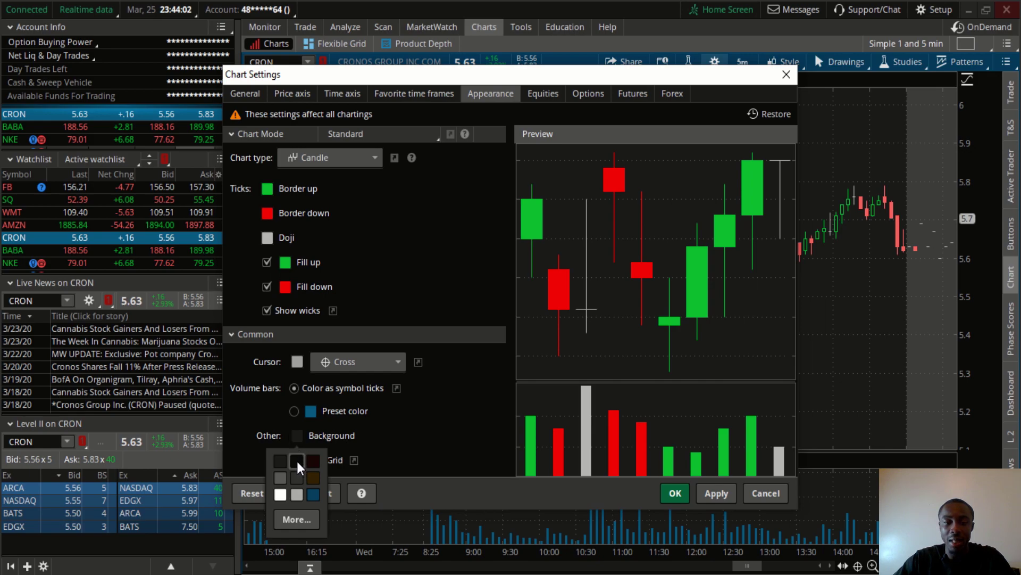
pyautogui.click(296, 461)
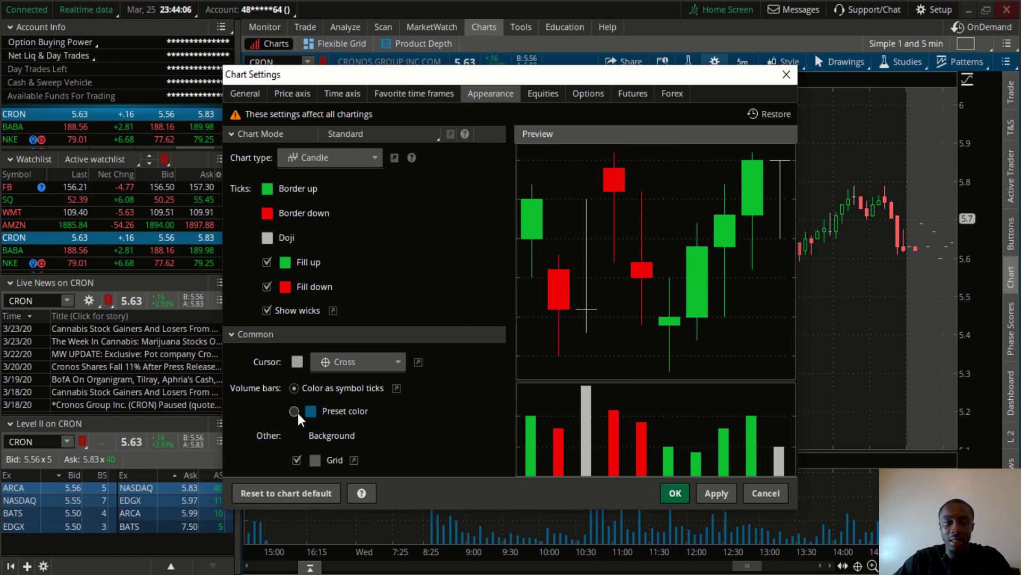
pyautogui.click(299, 433)
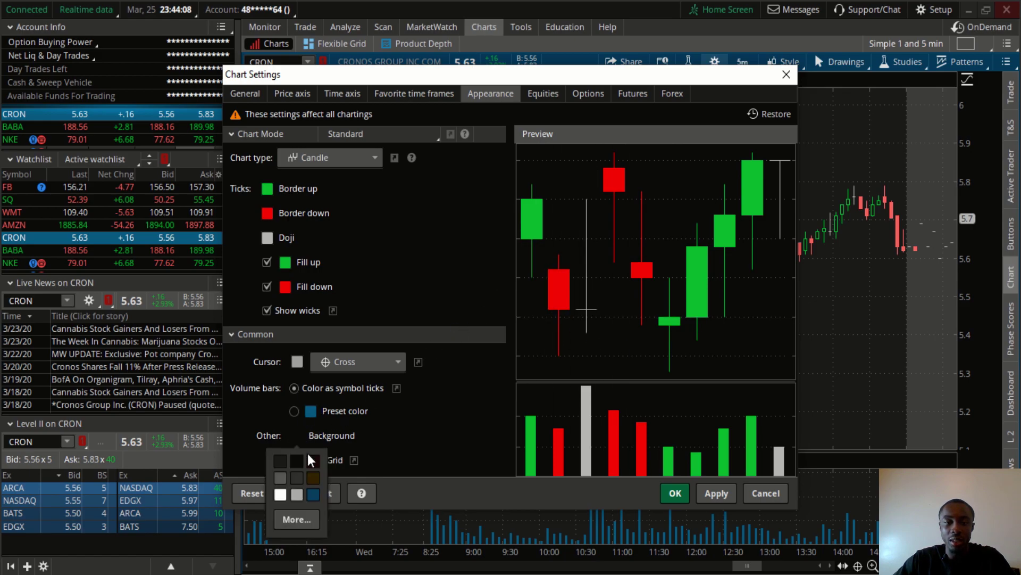
pyautogui.click(280, 461)
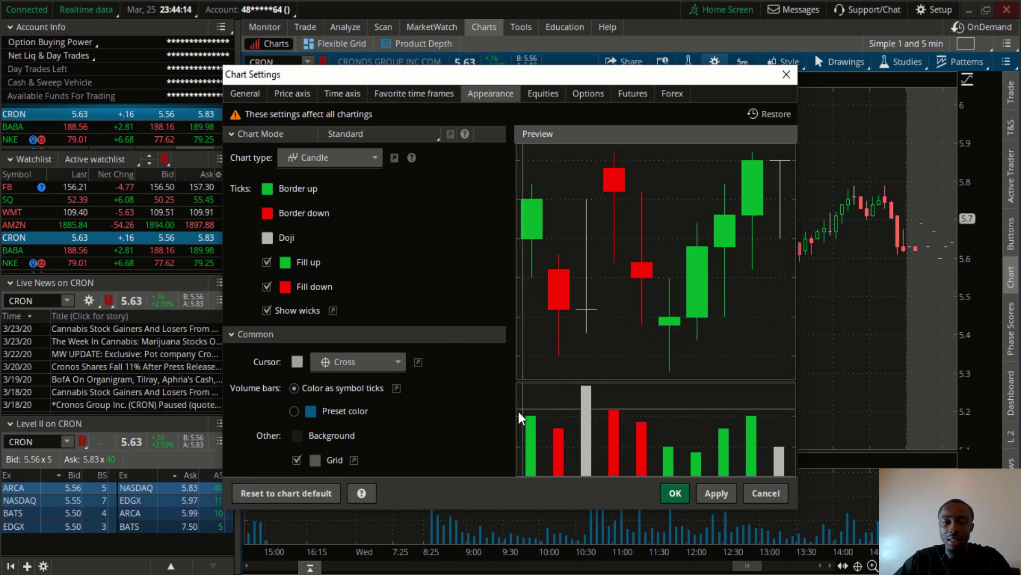
# Keep the chart grid enabled, apply the appearance changes and close the chart settings.
pyautogui.click(297, 460)
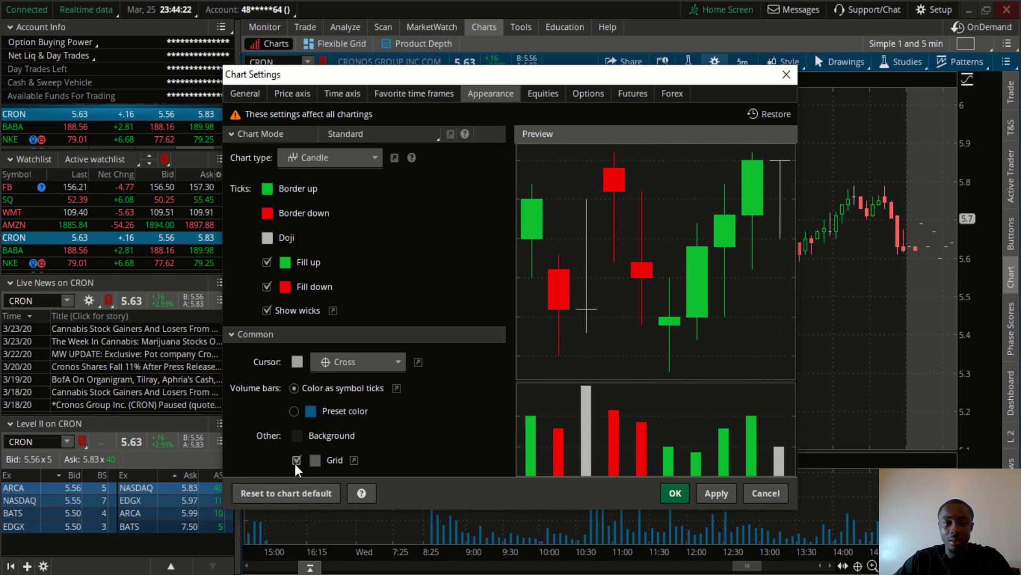
pyautogui.click(713, 493)
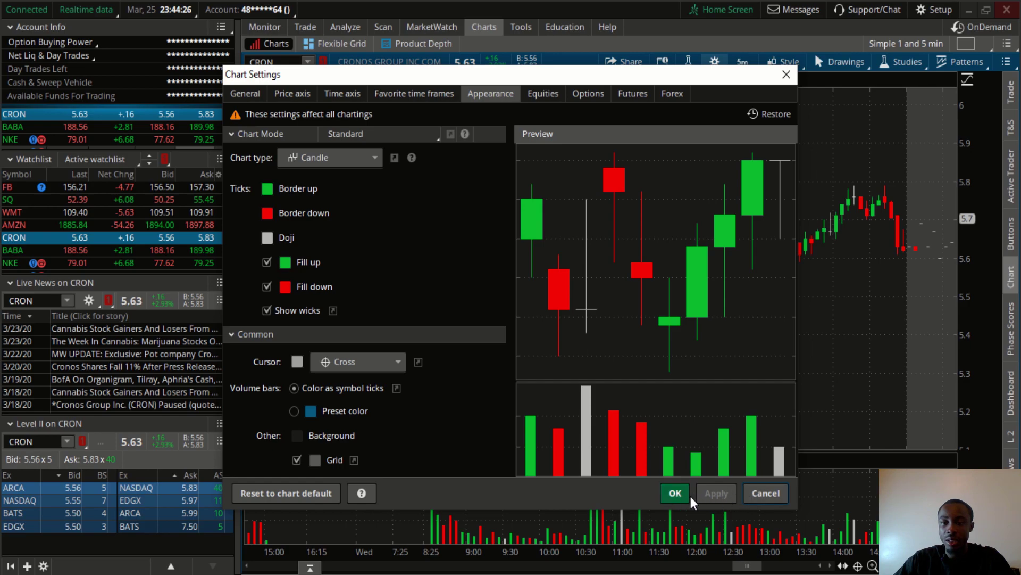
pyautogui.click(669, 494)
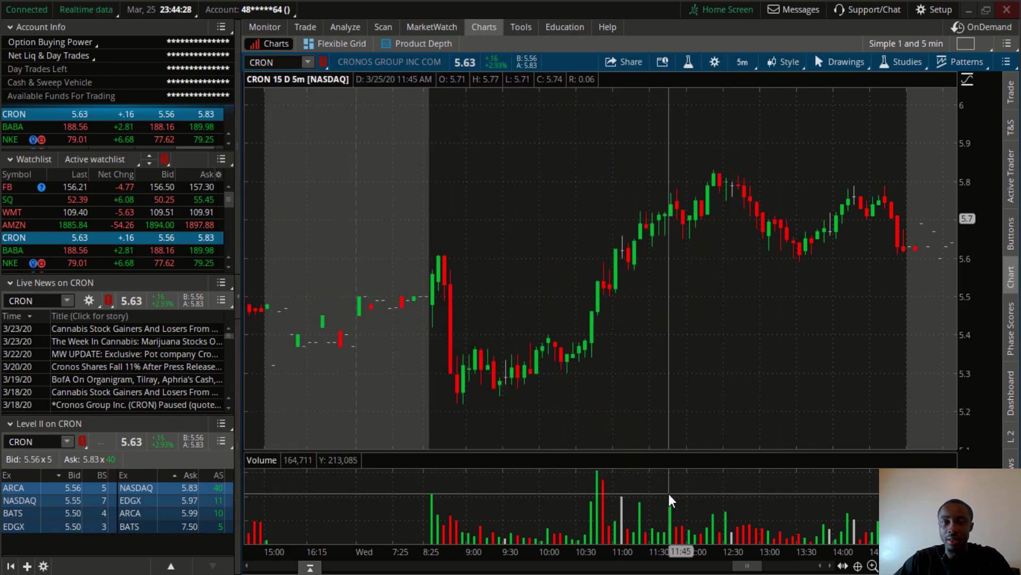
# Search the studies for "simple" and add SimpleMovingAvg twice to the CRON chart's price studies.
pyautogui.scroll(3, 912, 215)
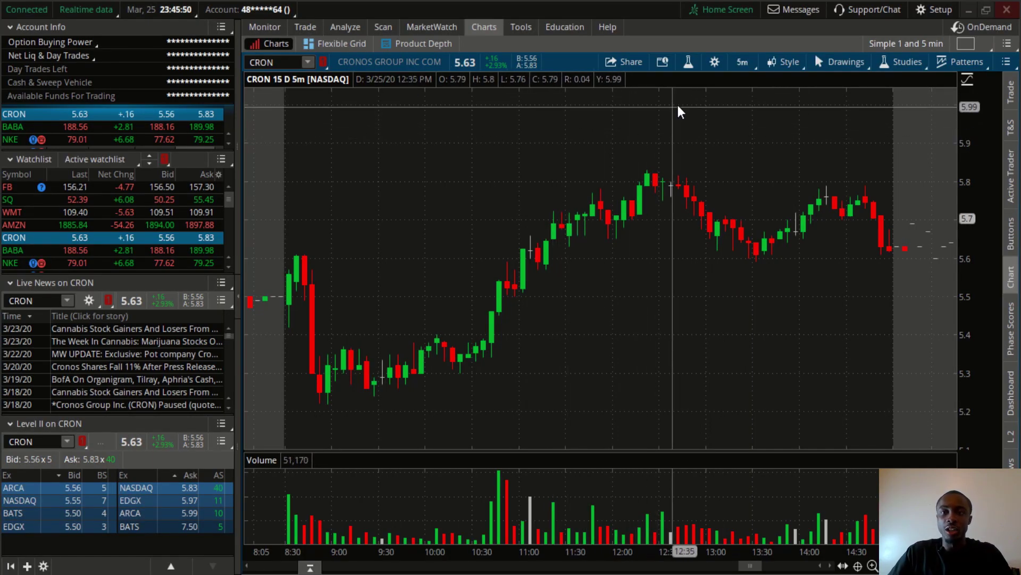
pyautogui.click(688, 63)
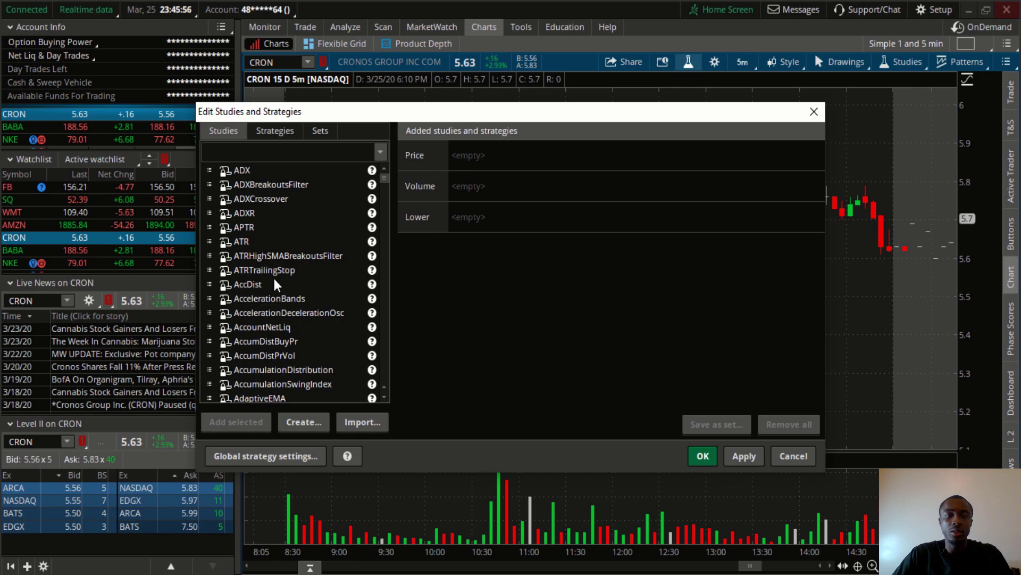
pyautogui.click(297, 154)
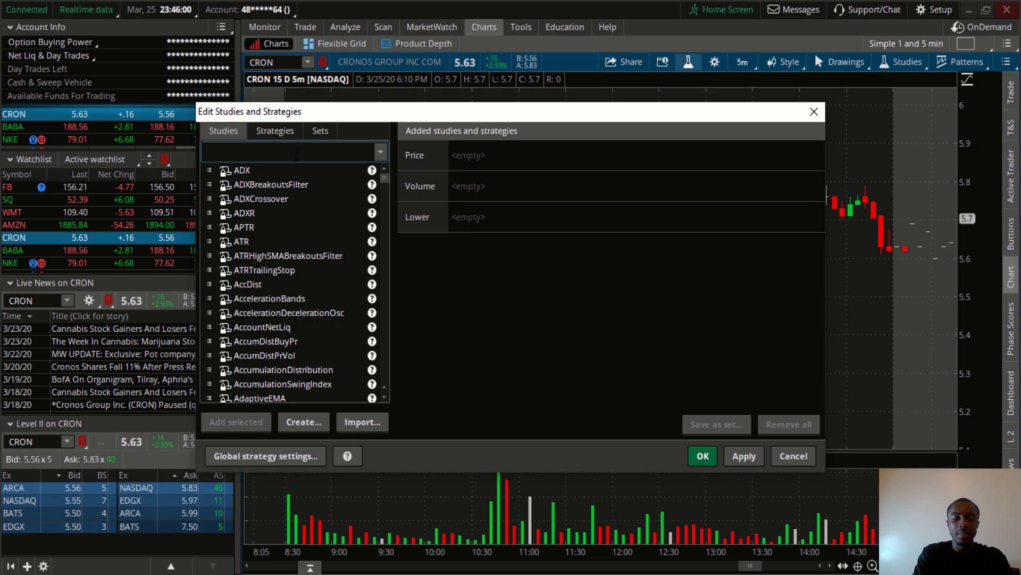
pyautogui.write('simple')
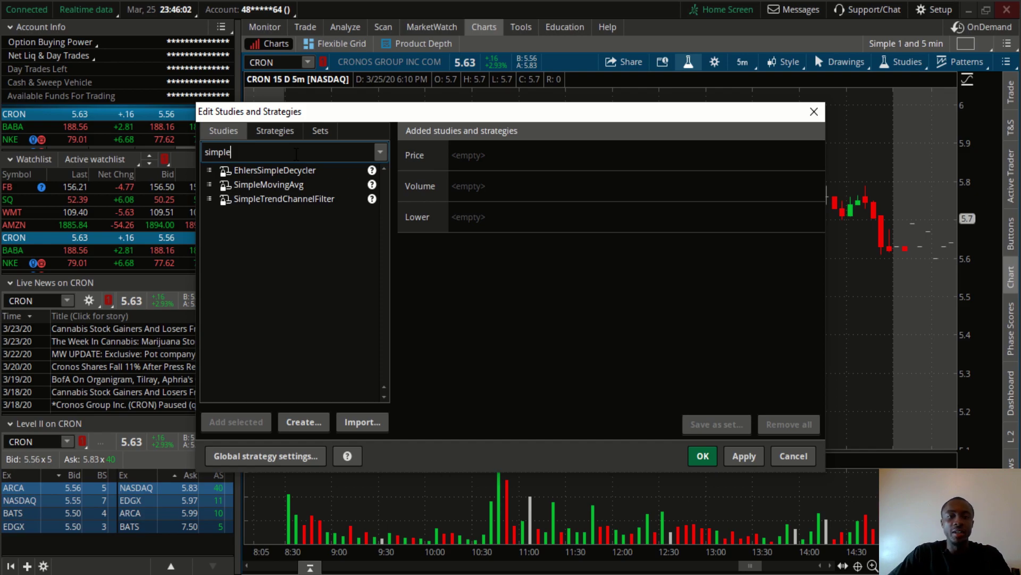
pyautogui.doubleClick(295, 187)
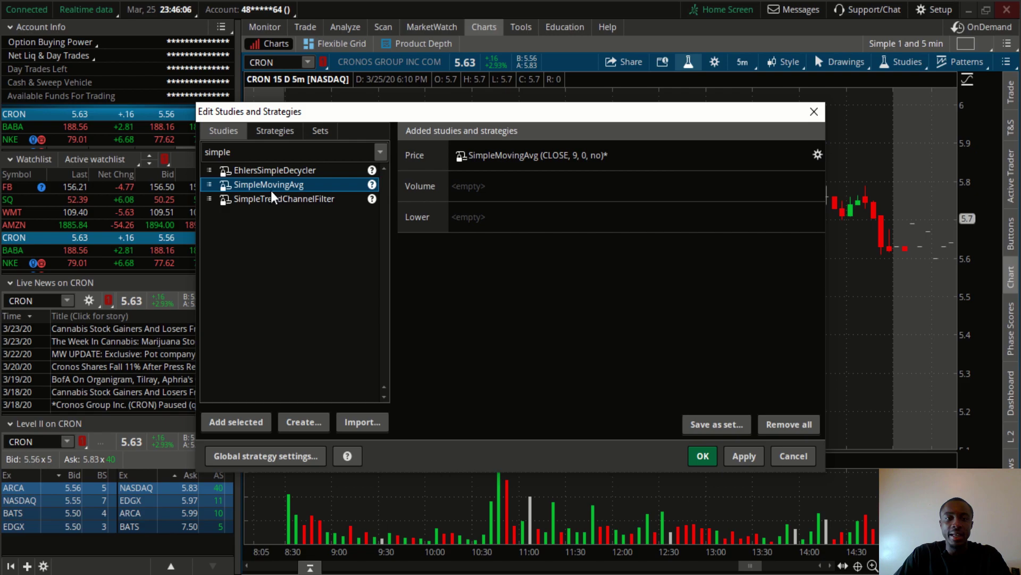
pyautogui.doubleClick(279, 186)
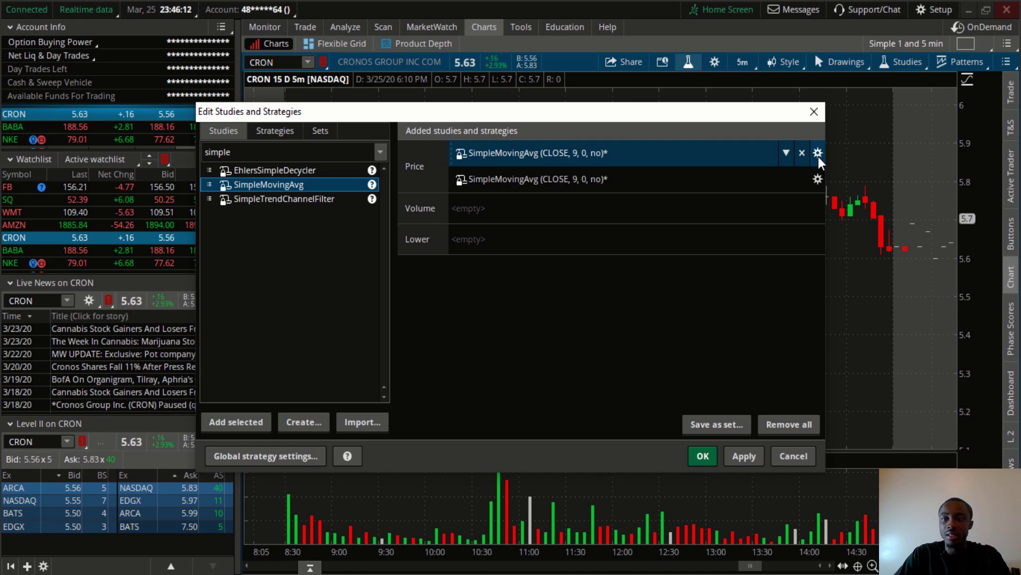
# Color the first SimpleMovingAvg's SMA plot green and apply both moving averages to the chart.
pyautogui.click(817, 154)
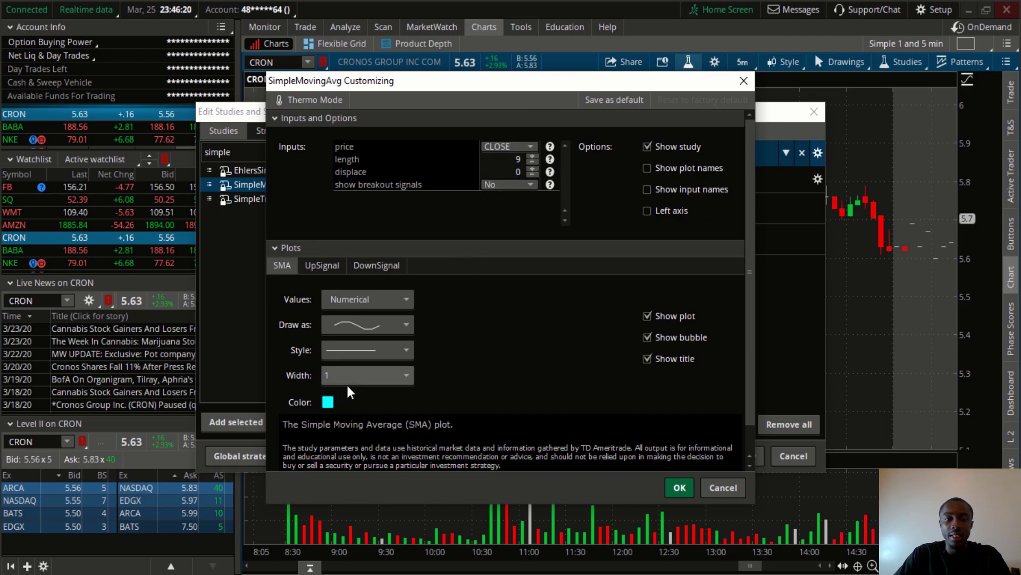
pyautogui.click(328, 402)
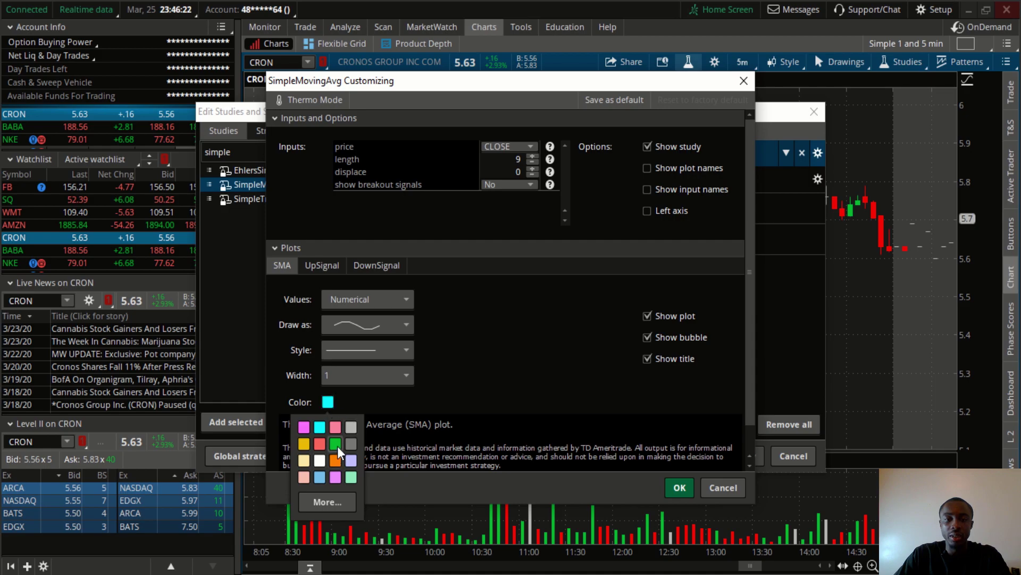
pyautogui.click(336, 443)
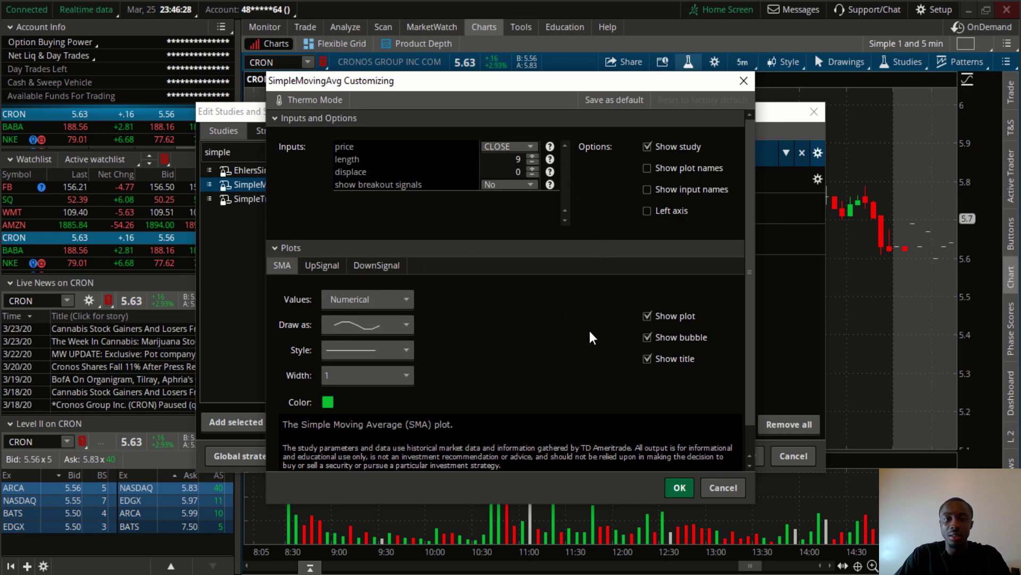
pyautogui.click(679, 487)
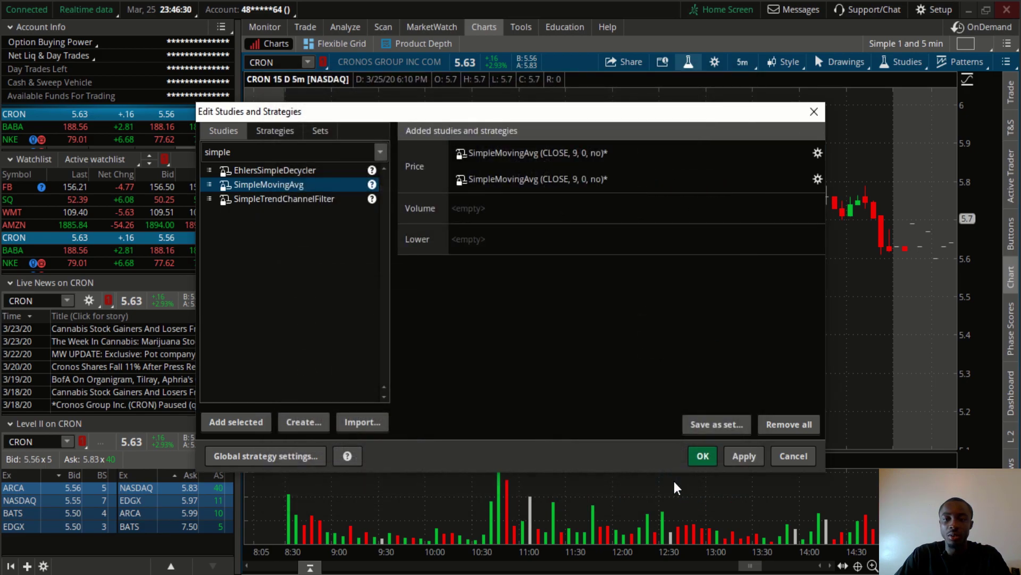
pyautogui.moveTo(711, 113); pyautogui.dragTo(462, 54)
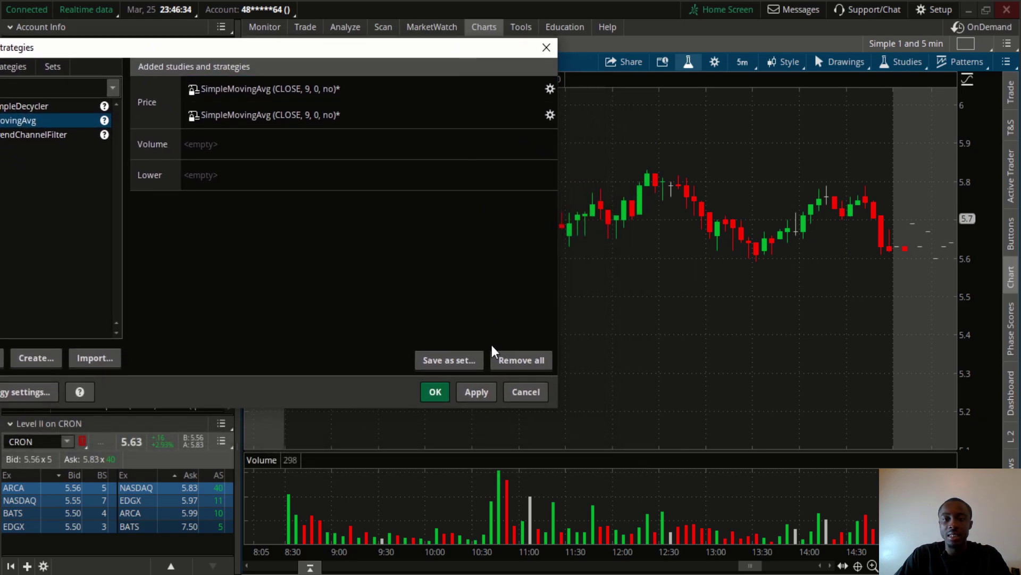
pyautogui.click(476, 392)
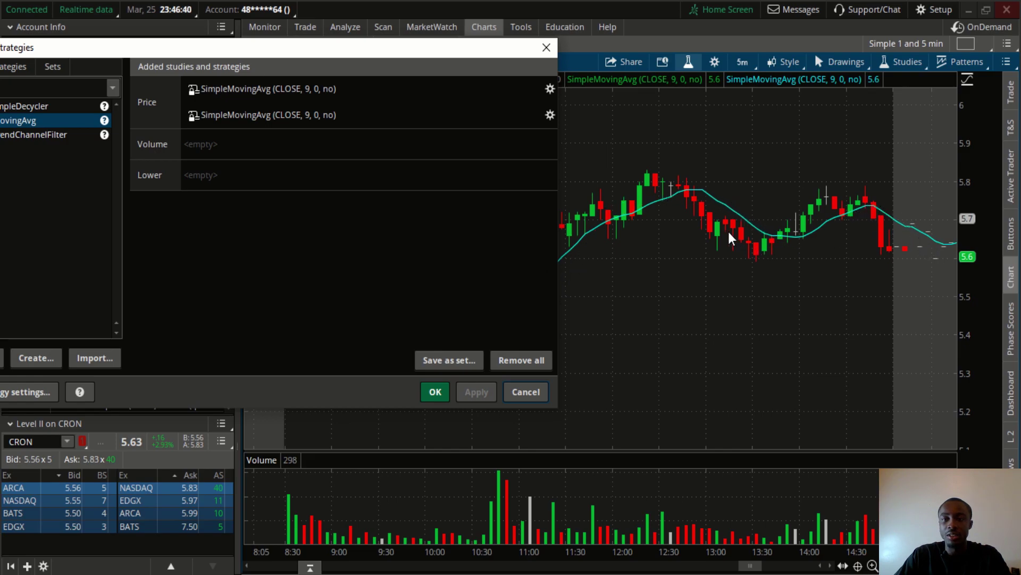
# Set the second SimpleMovingAvg's length to 200.
pyautogui.moveTo(525, 115)
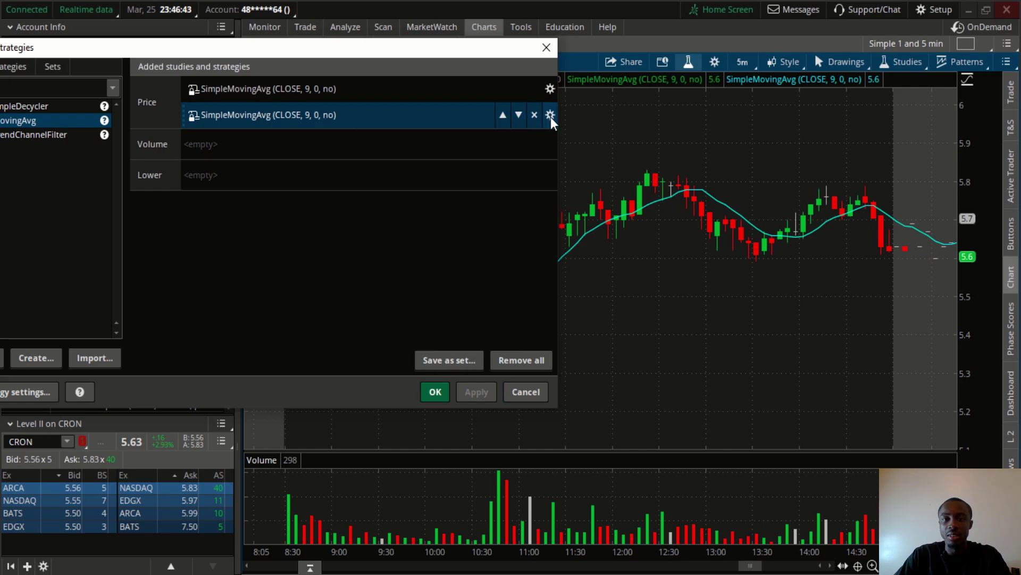
pyautogui.click(550, 115)
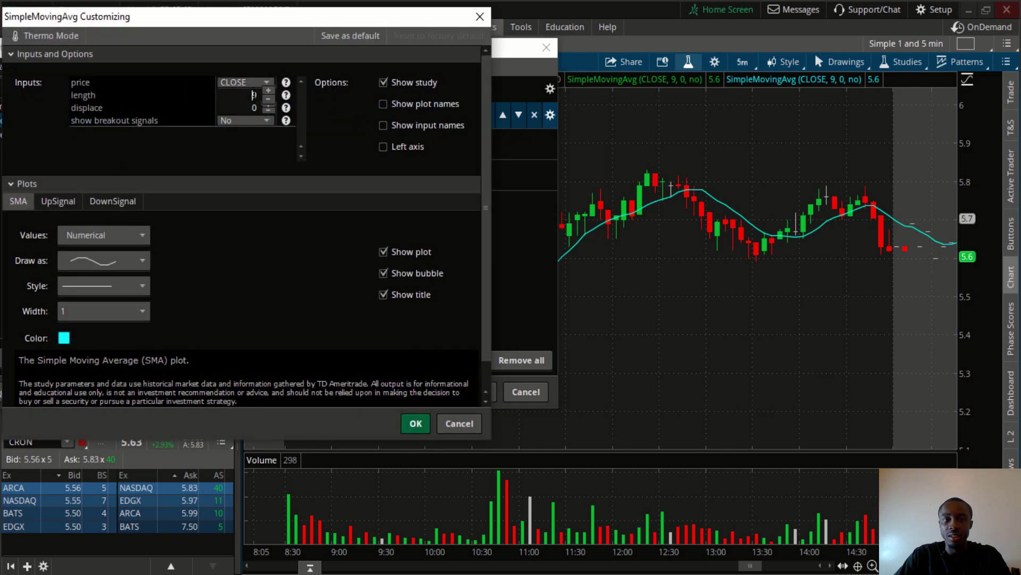
pyautogui.click(253, 95)
pyautogui.write('200')
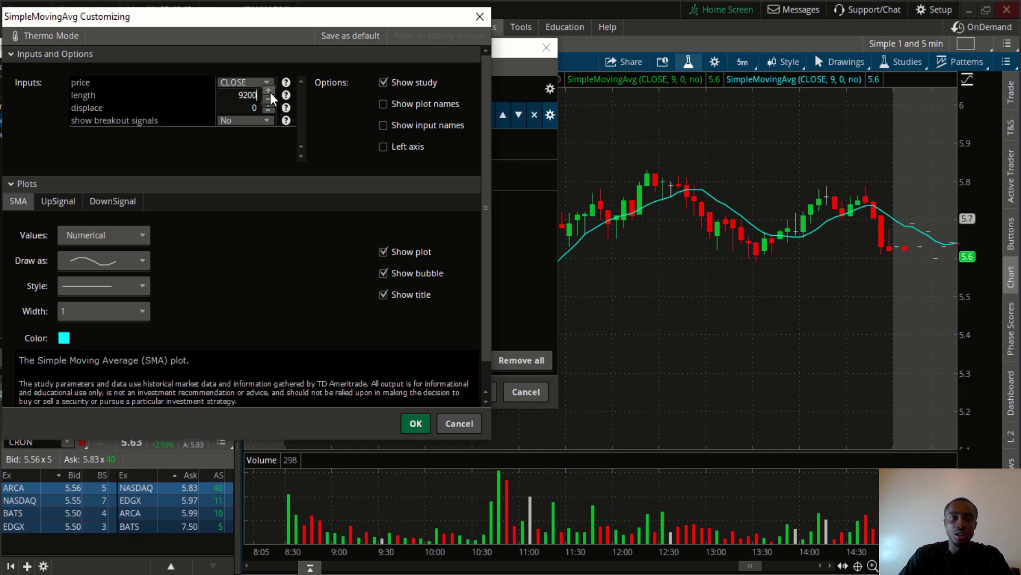
pyautogui.press('Home')
pyautogui.press('Delete')
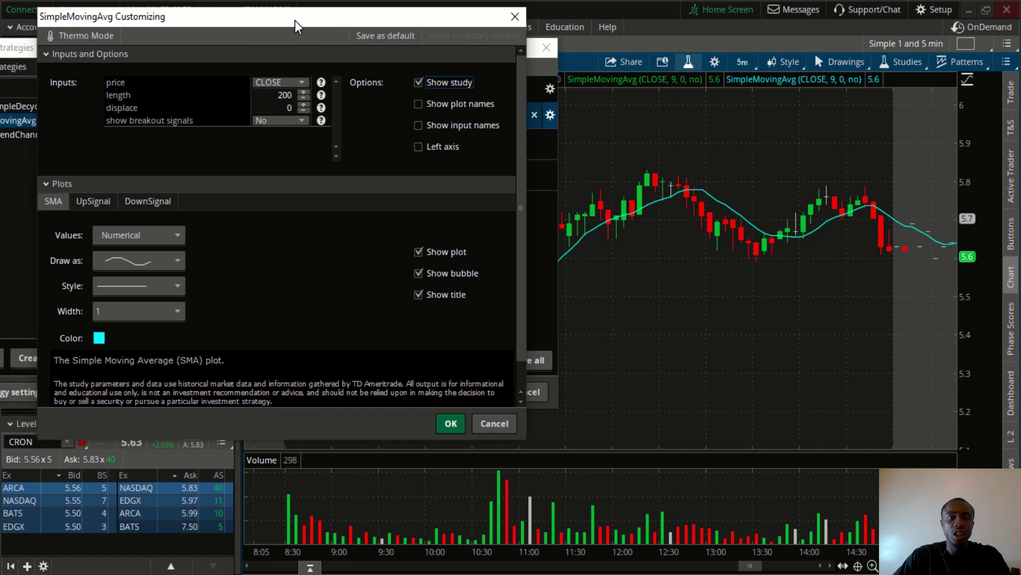
# Color the 200-length SimpleMovingAvg's SMA plot red and apply the change to the chart.
pyautogui.click(120, 345)
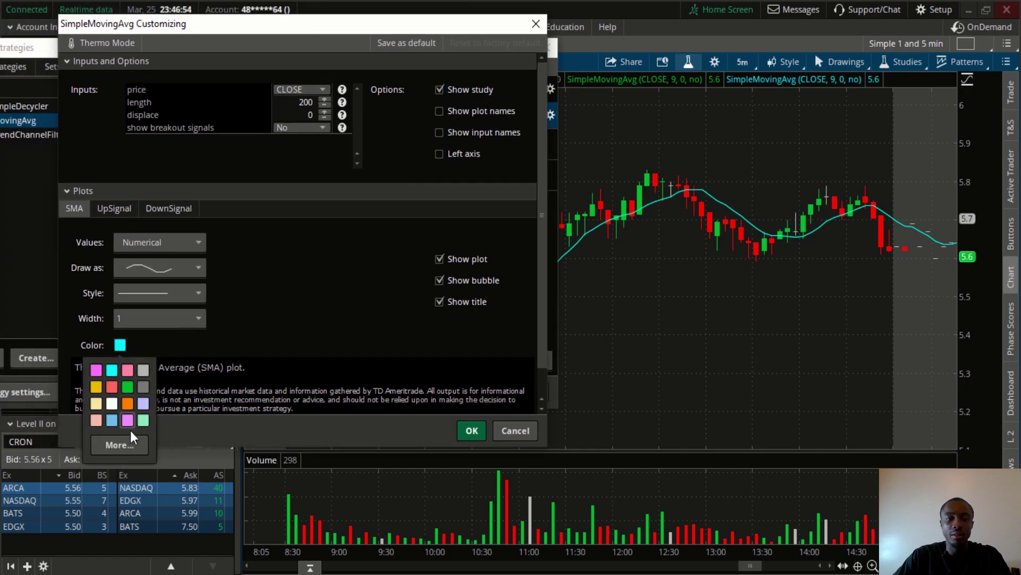
pyautogui.click(133, 449)
pyautogui.click(285, 188)
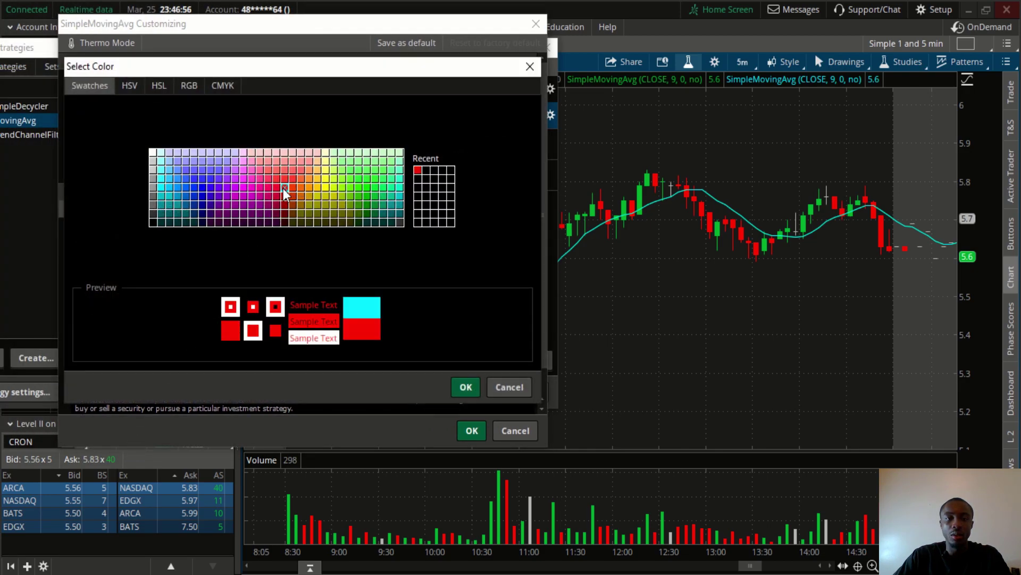
pyautogui.click(465, 386)
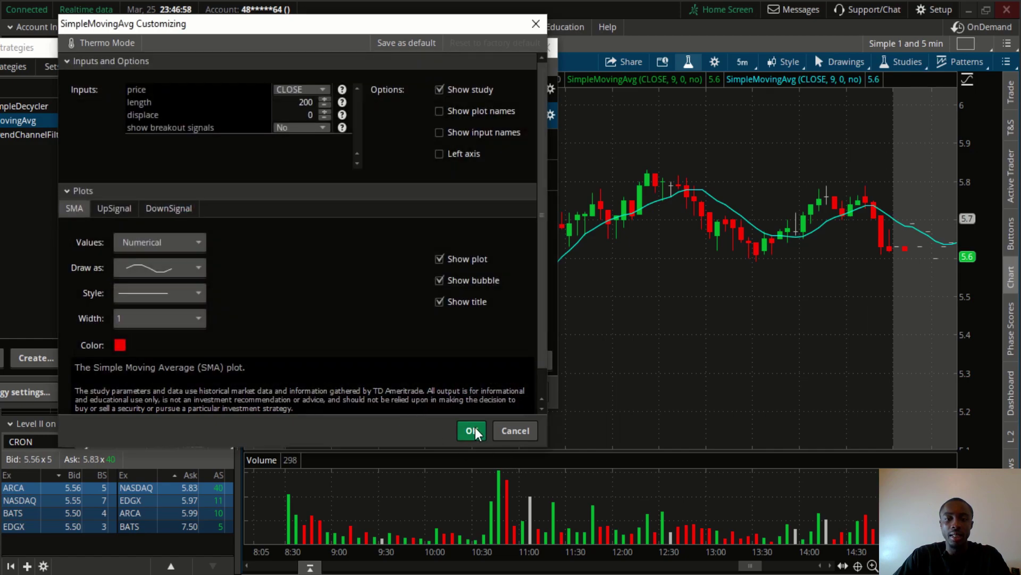
pyautogui.click(470, 430)
pyautogui.click(475, 392)
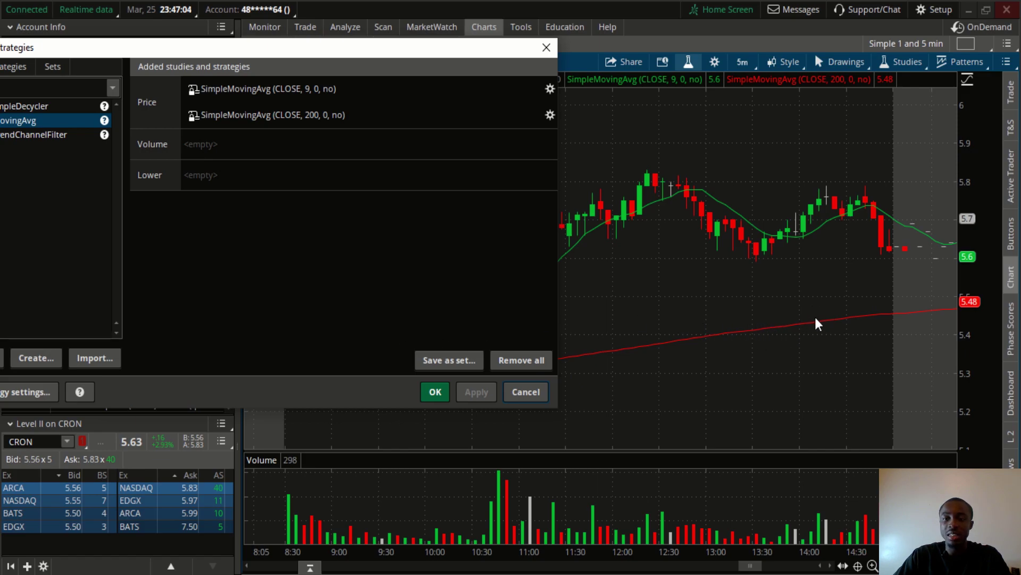
# Try a line width of 5 for the 200-length SimpleMovingAvg on the chart, and reopen that study's settings.
pyautogui.click(550, 116)
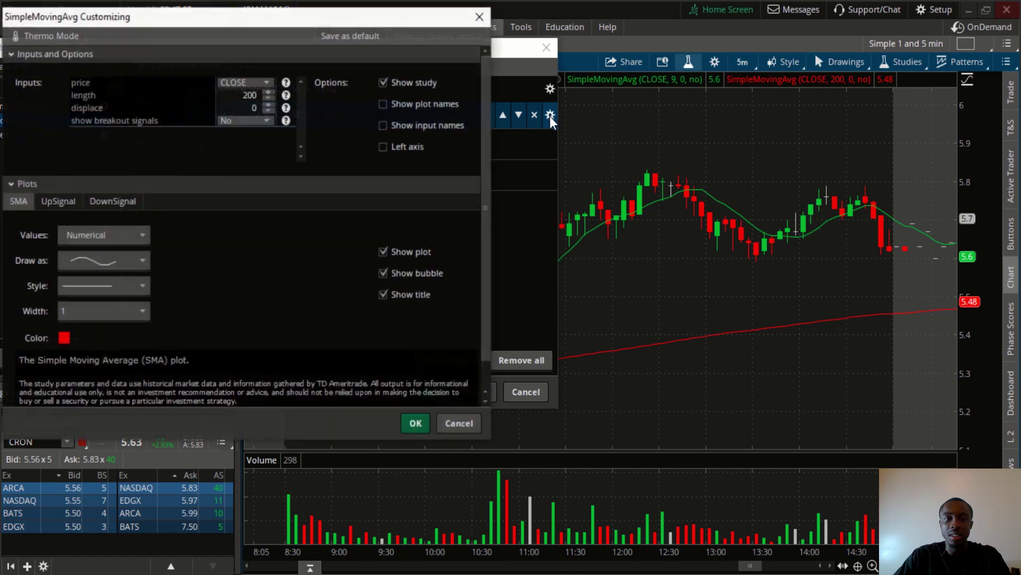
pyautogui.click(109, 321)
pyautogui.click(94, 415)
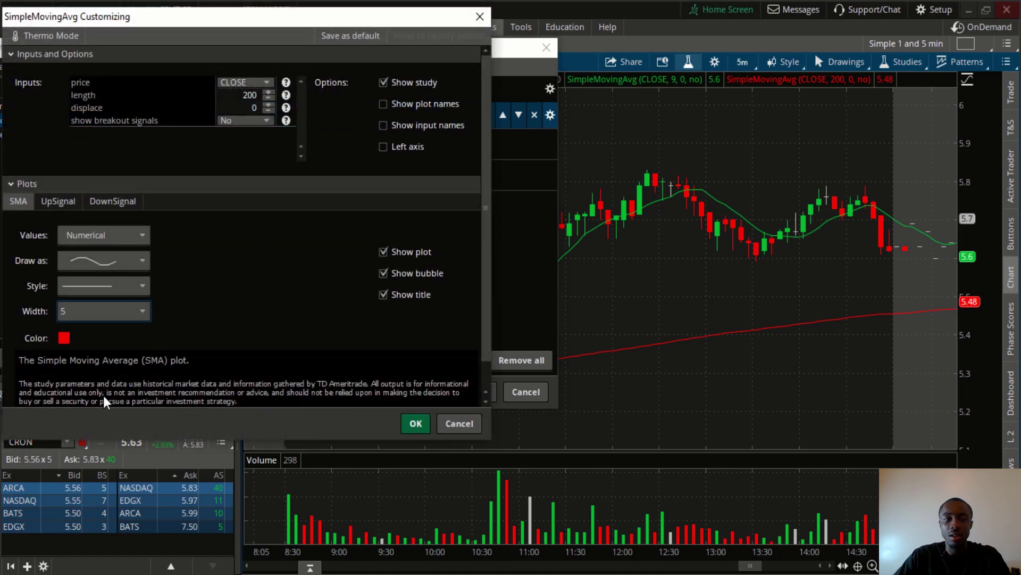
pyautogui.click(413, 425)
pyautogui.click(476, 391)
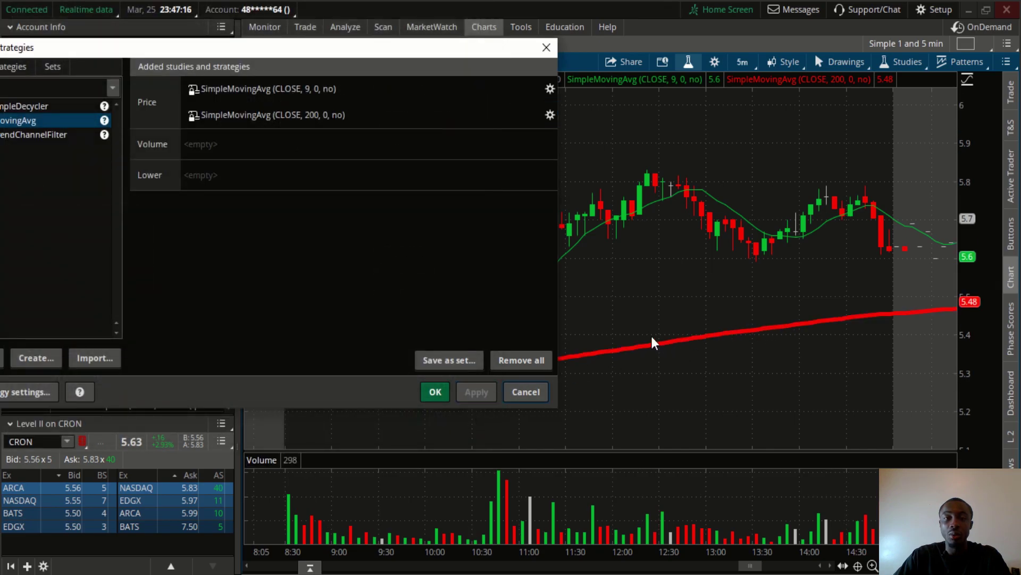
pyautogui.click(550, 115)
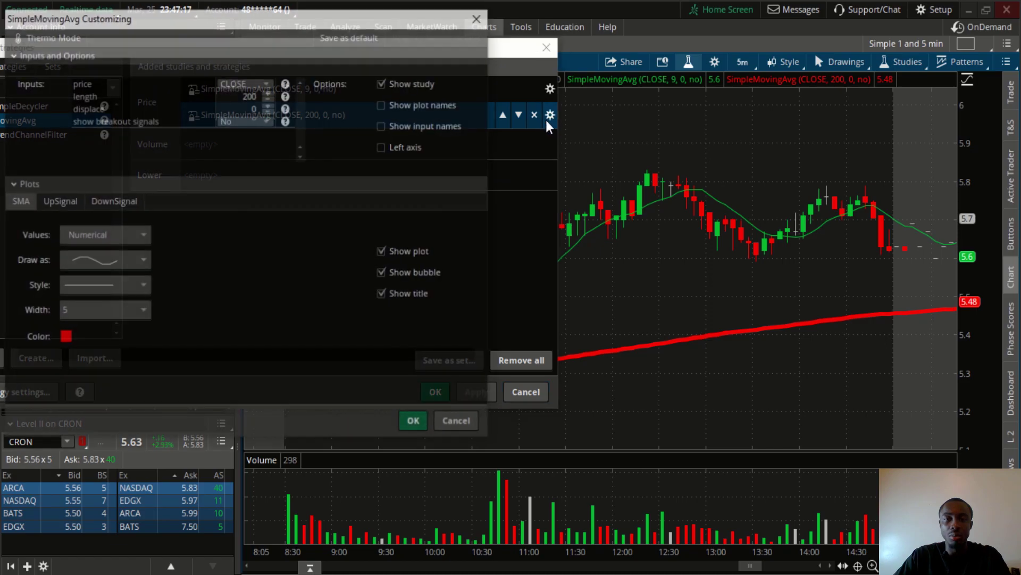
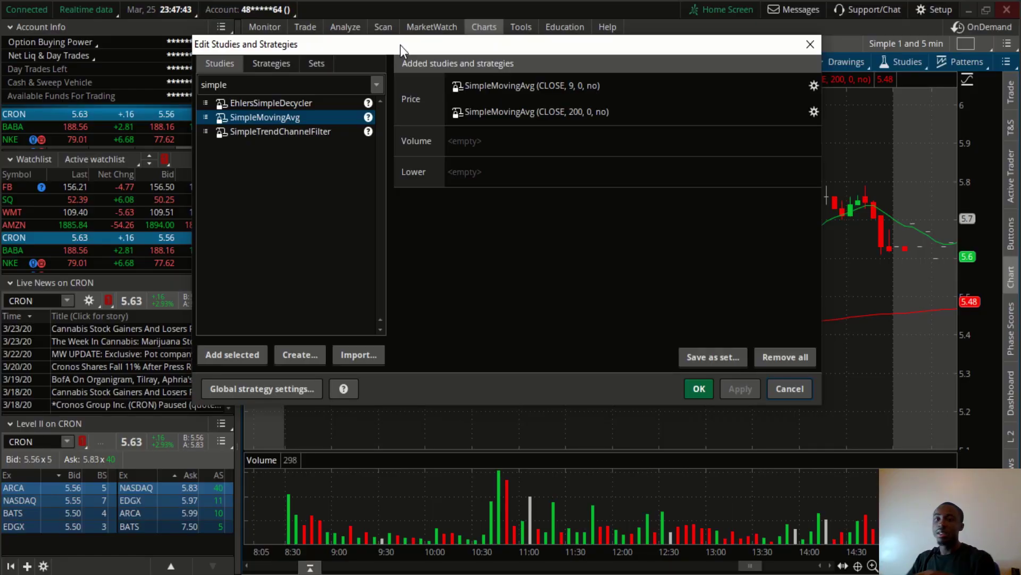
# Search the studies for "vwap" and add VWAP to the chart's price studies.
pyautogui.click(245, 84)
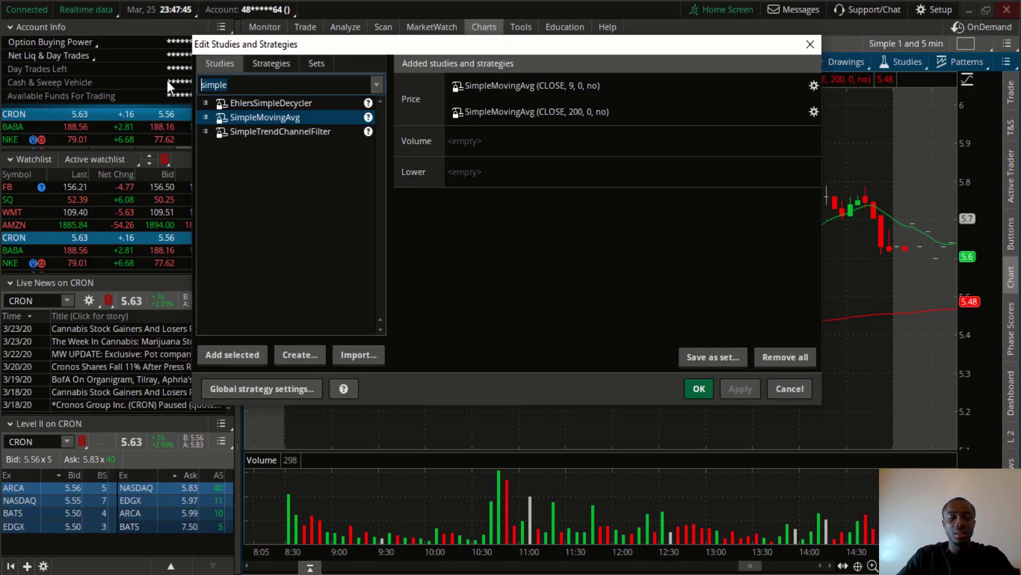
pyautogui.press('BackSpace')
pyautogui.press('BackSpace')
pyautogui.press('BackSpace')
pyautogui.press('BackSpace')
pyautogui.press('BackSpace')
pyautogui.press('BackSpace')
pyautogui.write('vwap')
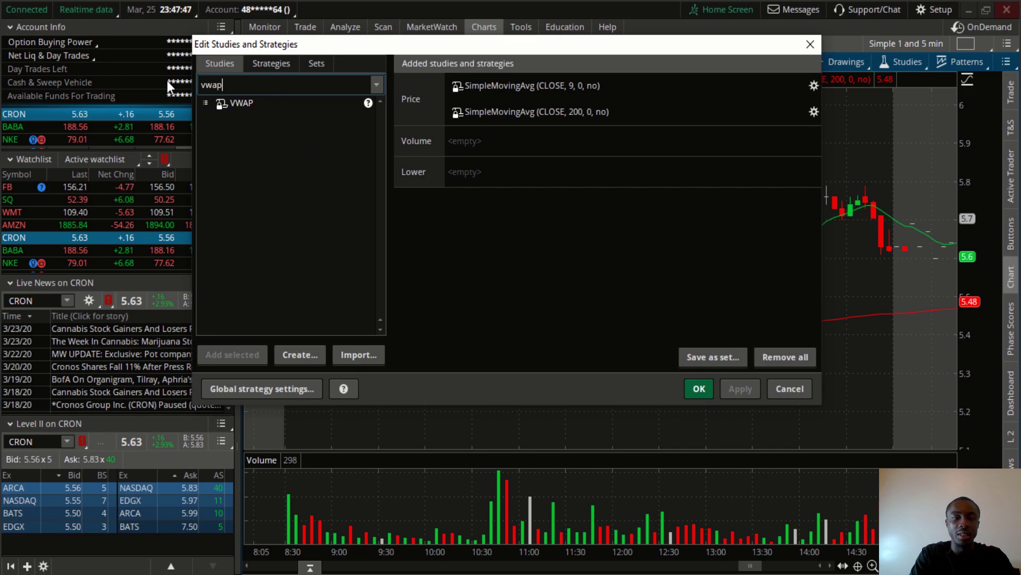
pyautogui.doubleClick(262, 102)
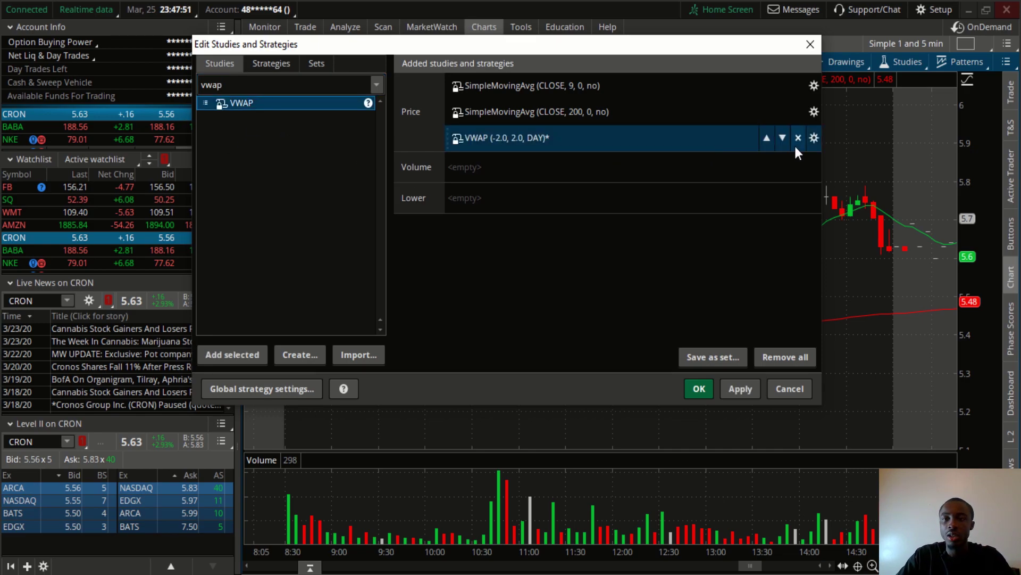
# Turn off the plot, bubble and title for VWAP's UpperBand, and the plot and bubble for its LowerBand.
pyautogui.click(815, 138)
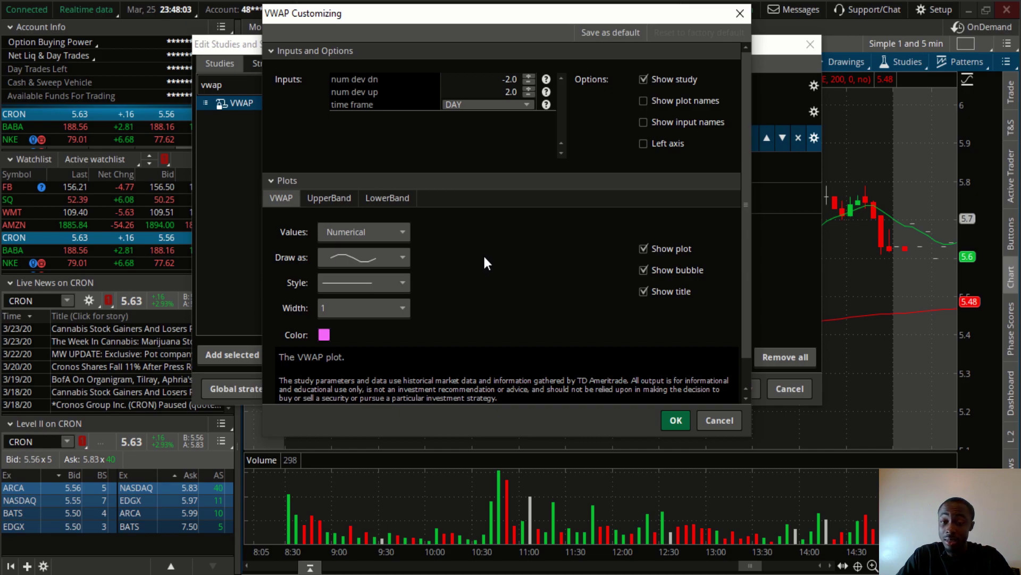
pyautogui.click(337, 196)
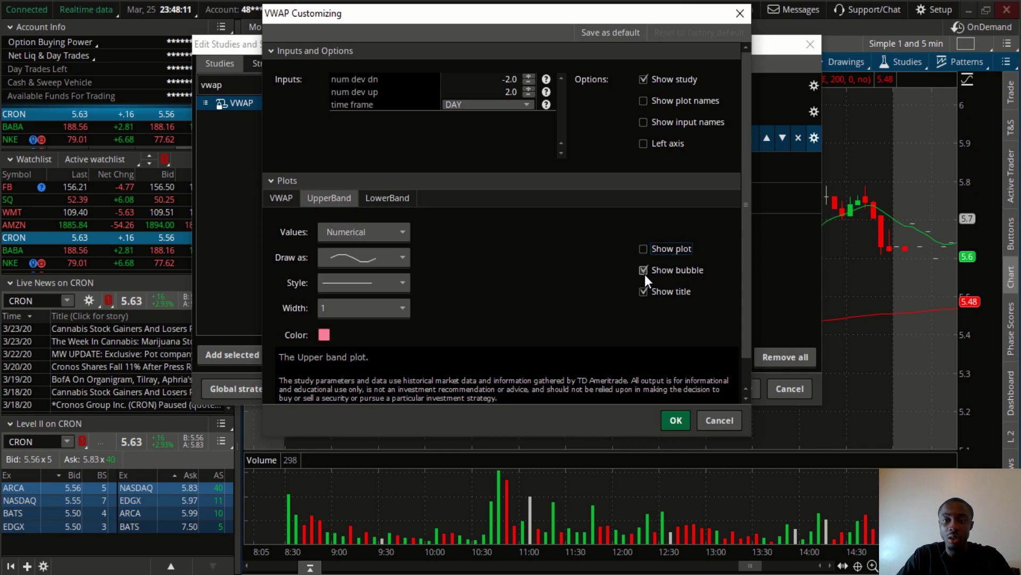
pyautogui.click(644, 270)
pyautogui.click(643, 292)
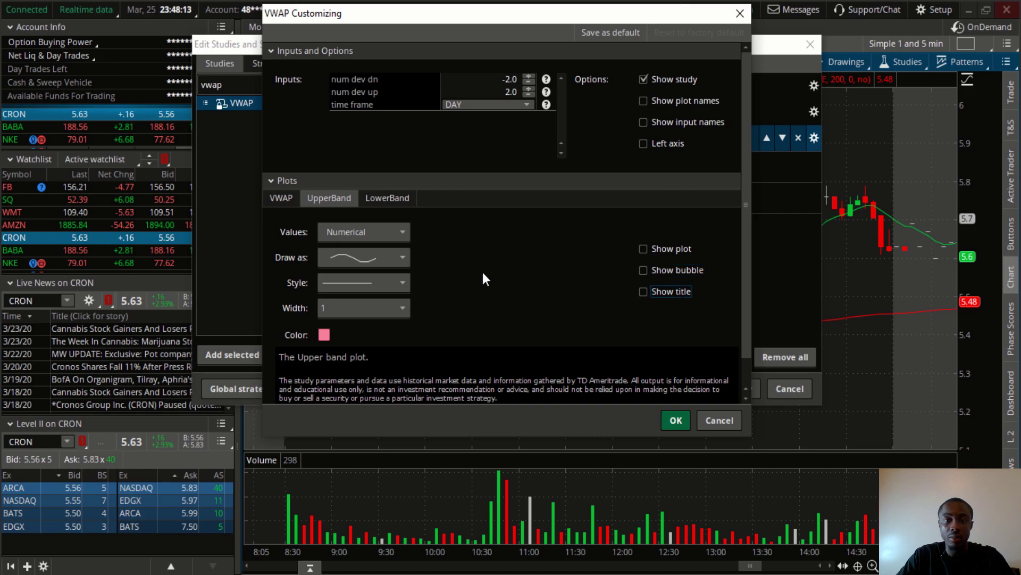
pyautogui.click(394, 200)
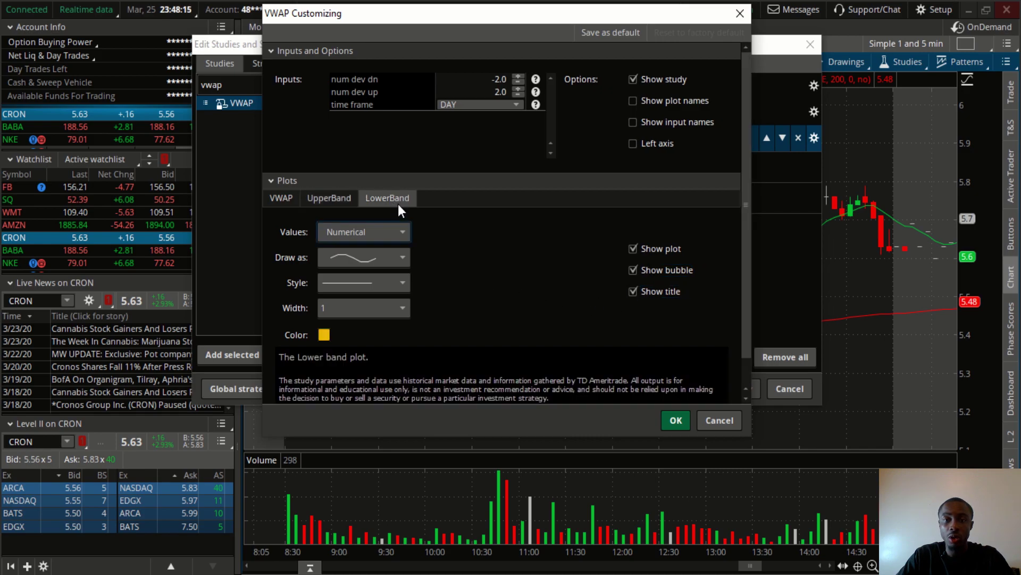
pyautogui.click(648, 249)
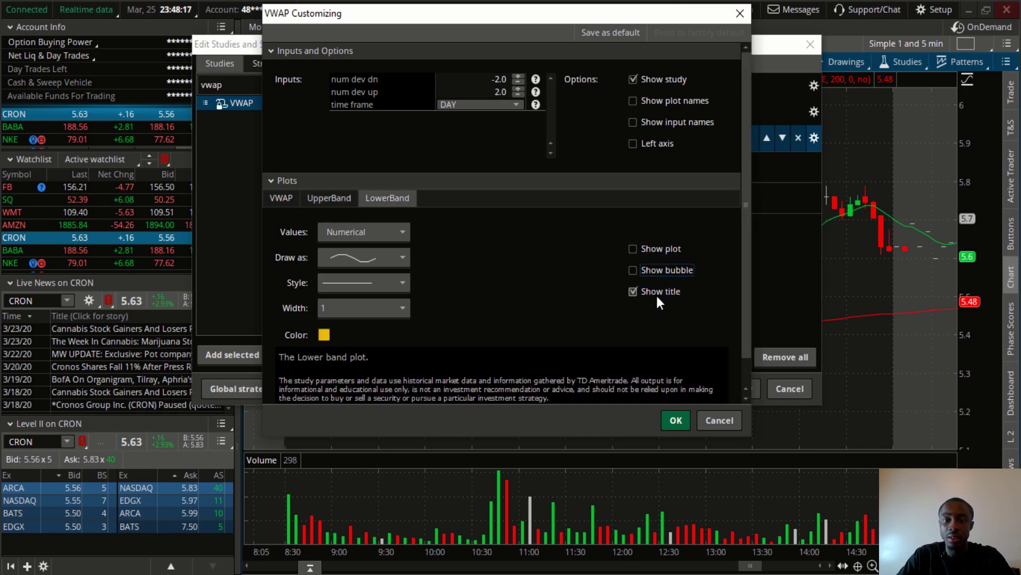
# Color the main VWAP plot light gray, give it a short-dashed line style and confirm the study's settings.
pyautogui.click(287, 198)
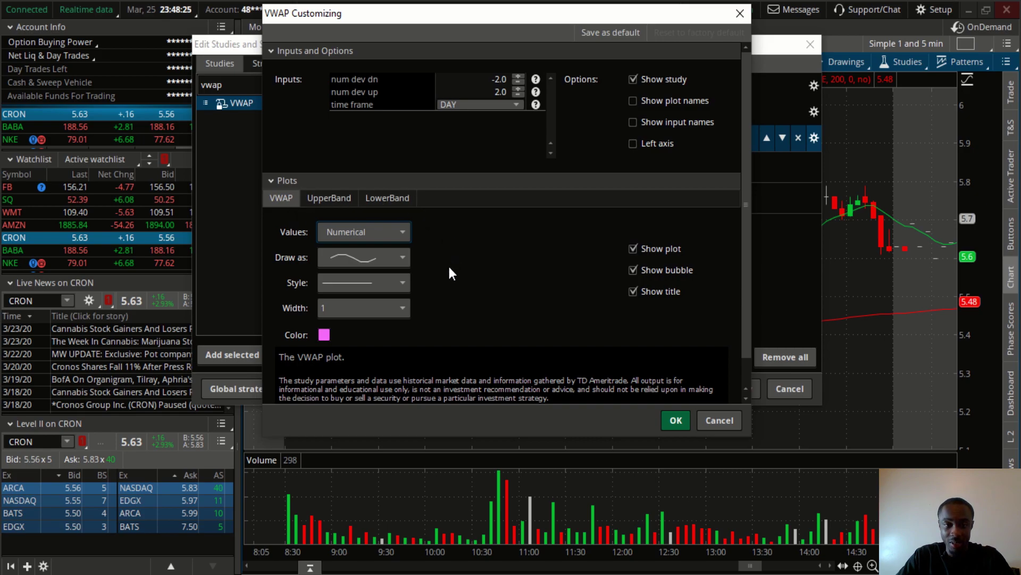
pyautogui.click(324, 334)
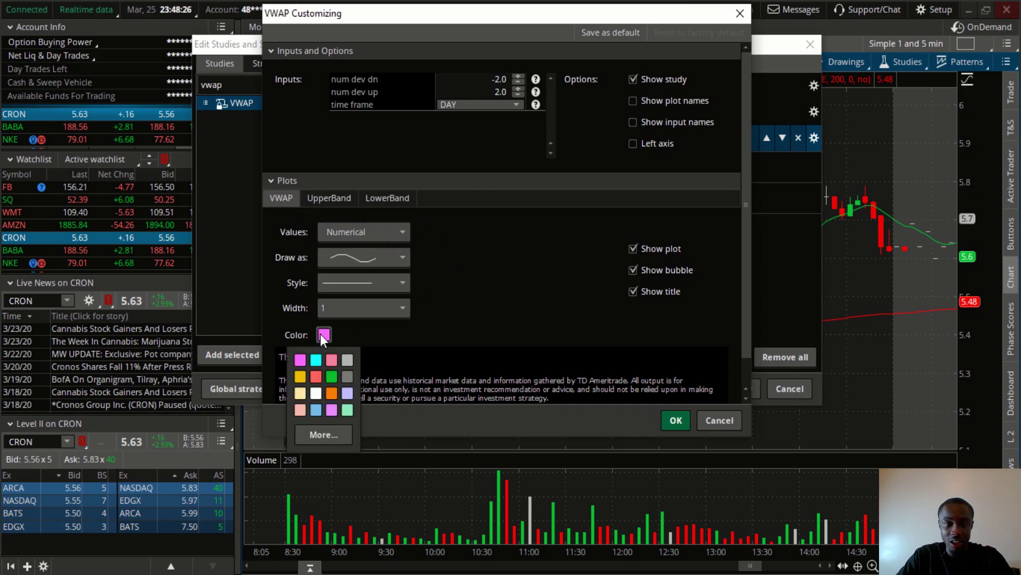
pyautogui.click(347, 362)
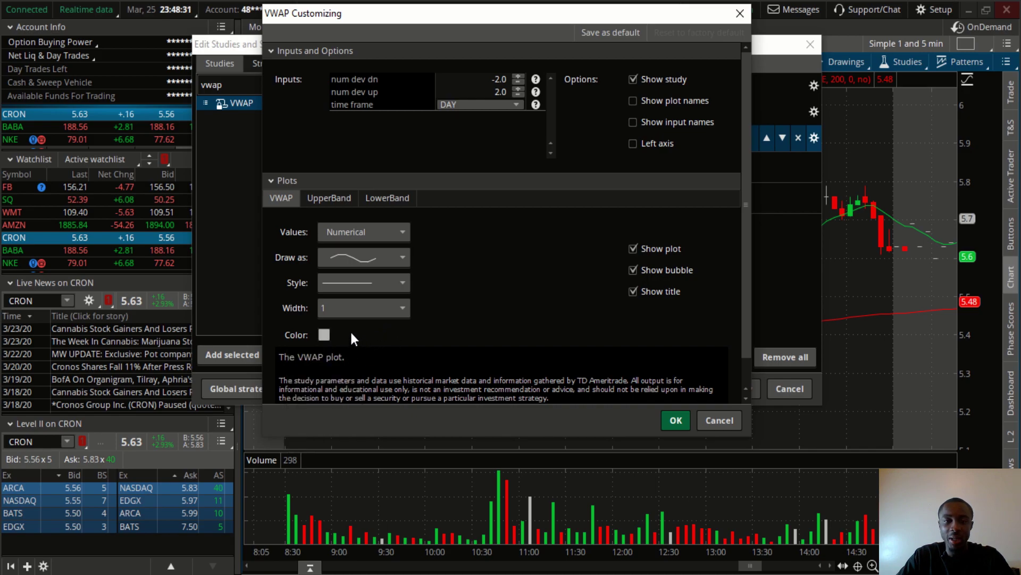
pyautogui.click(391, 282)
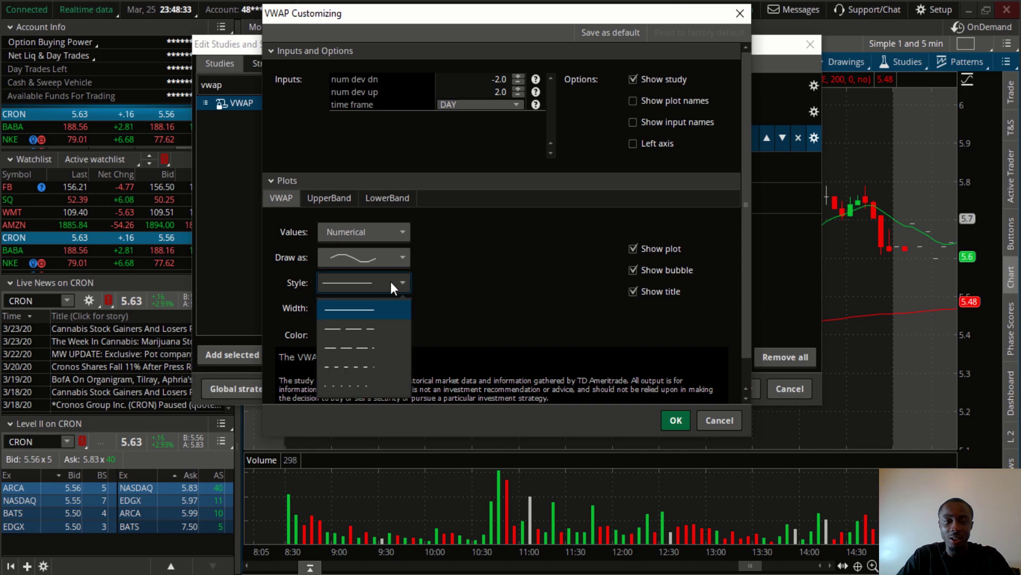
pyautogui.click(378, 367)
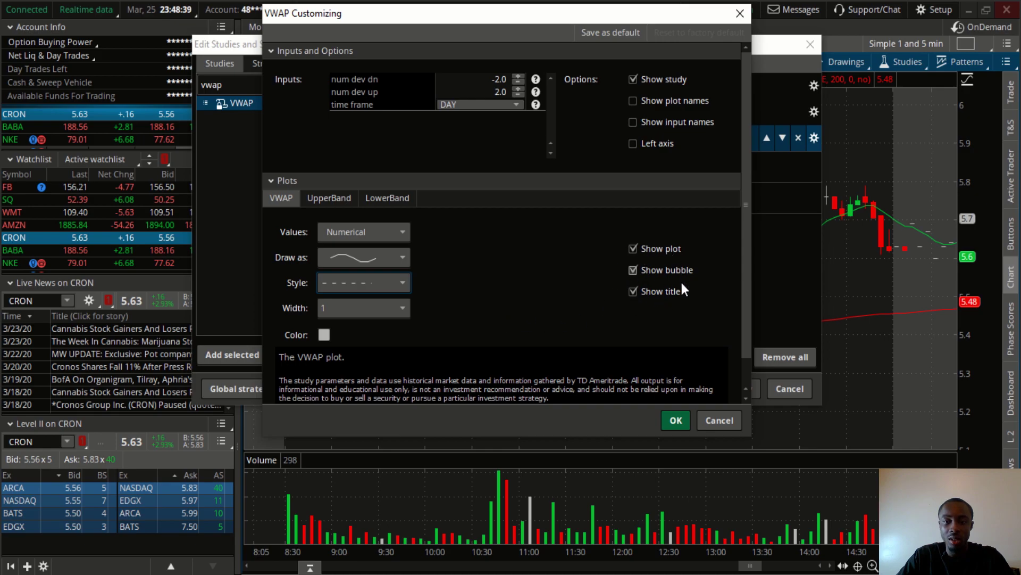
pyautogui.click(676, 420)
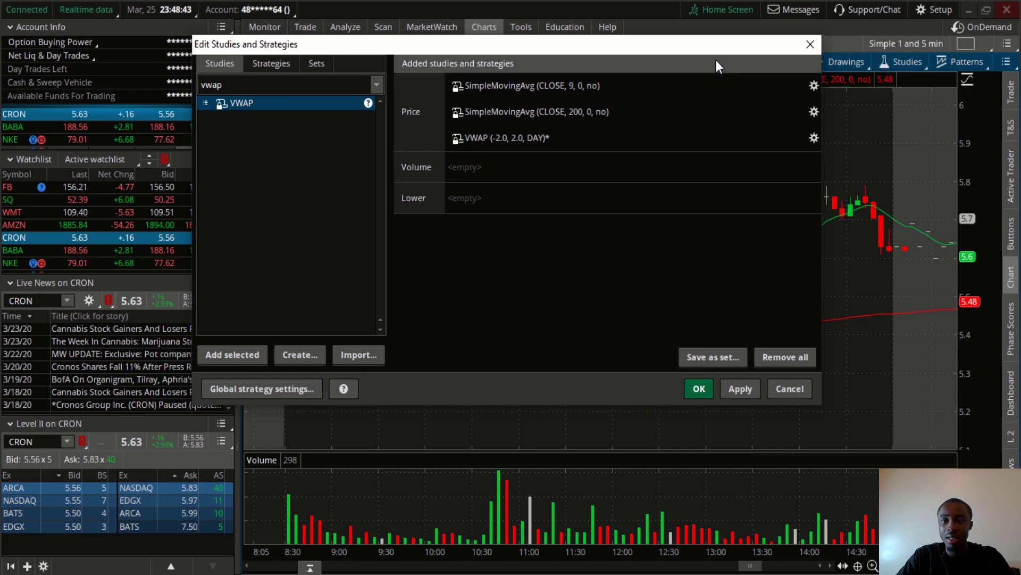
# Apply the VWAP study to the CRON chart and close the studies editor.
pyautogui.moveTo(716, 66); pyautogui.dragTo(511, 71)
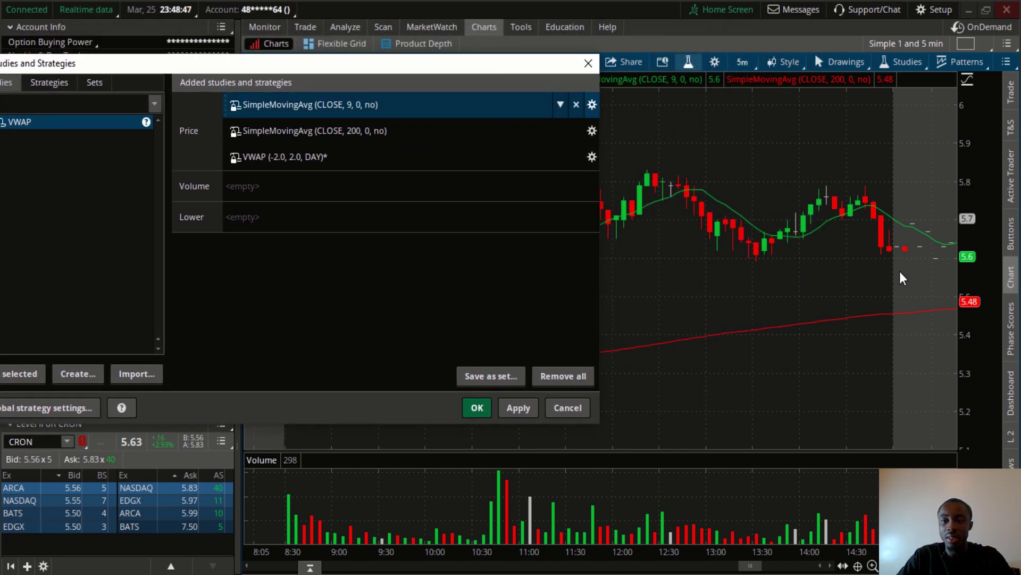
pyautogui.click(529, 408)
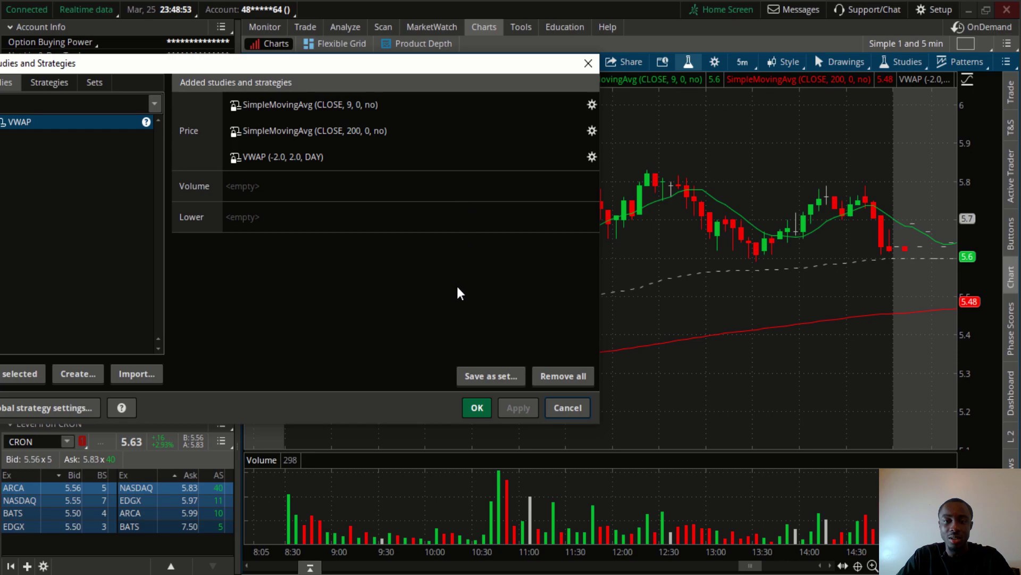
pyautogui.click(477, 408)
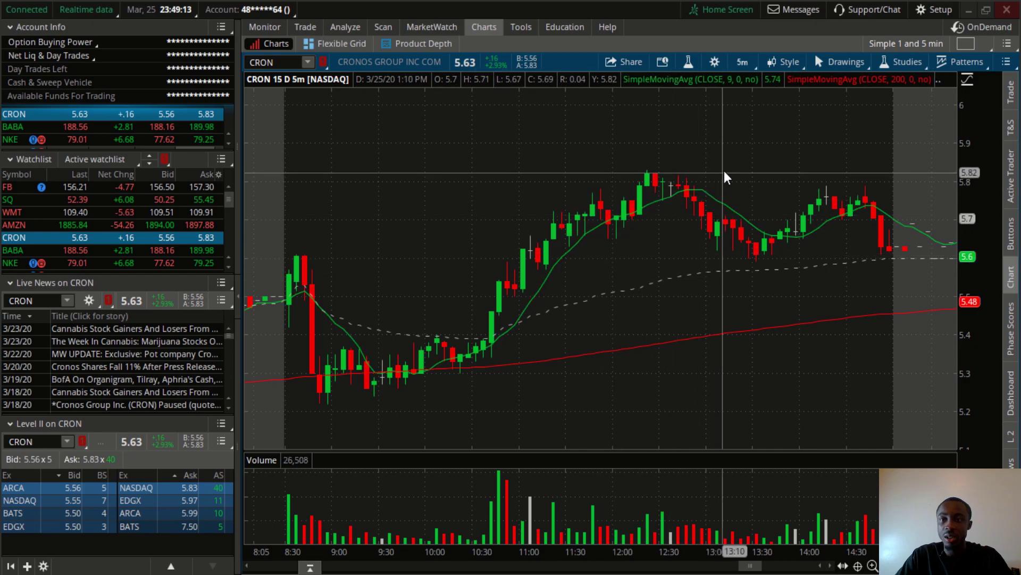
# Save the chart style as "my favorite style" with its patterns and study set included.
pyautogui.click(784, 62)
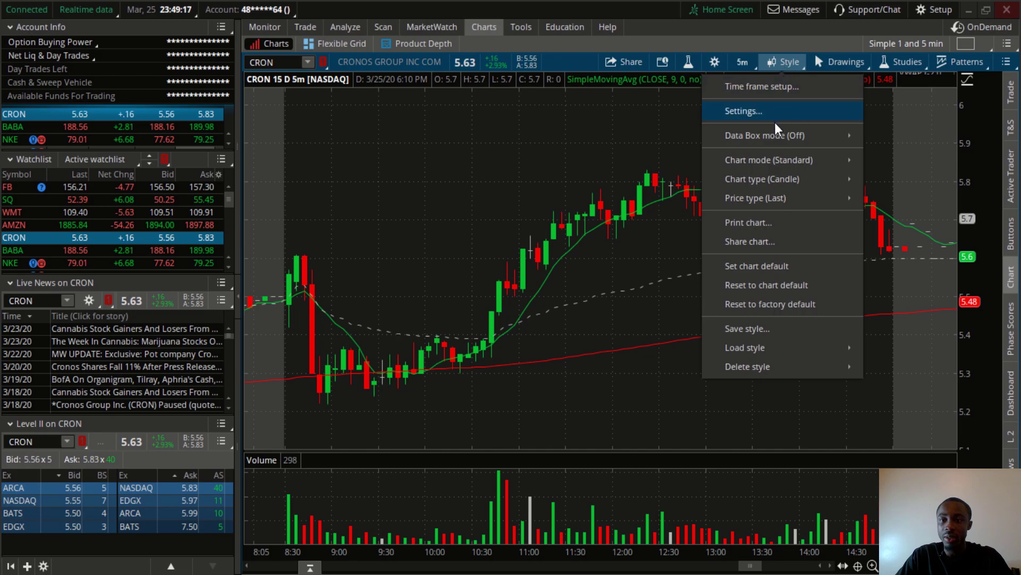
pyautogui.click(752, 330)
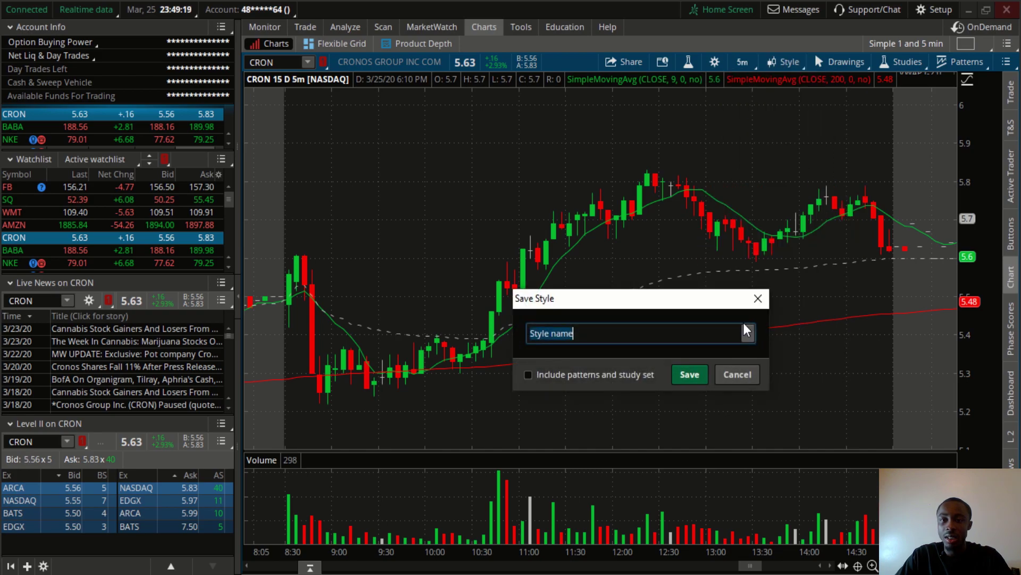
pyautogui.write('m')
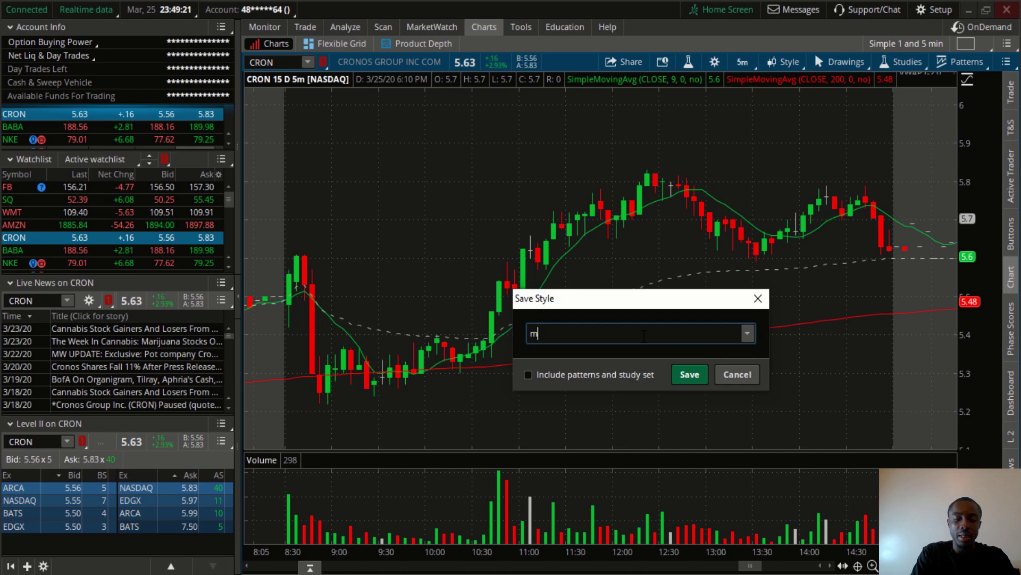
pyautogui.write('y favorite ')
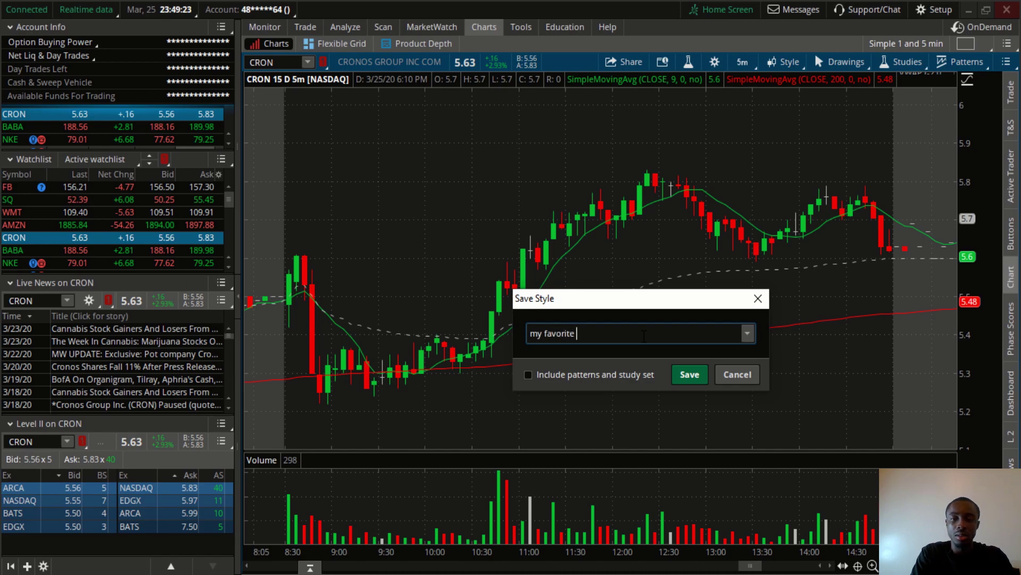
pyautogui.write('style')
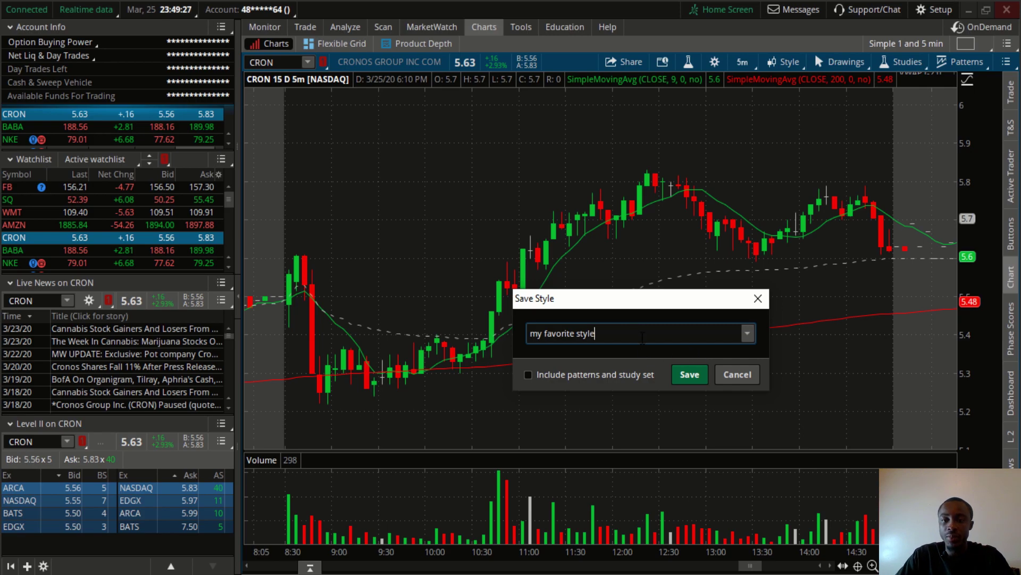
pyautogui.click(529, 375)
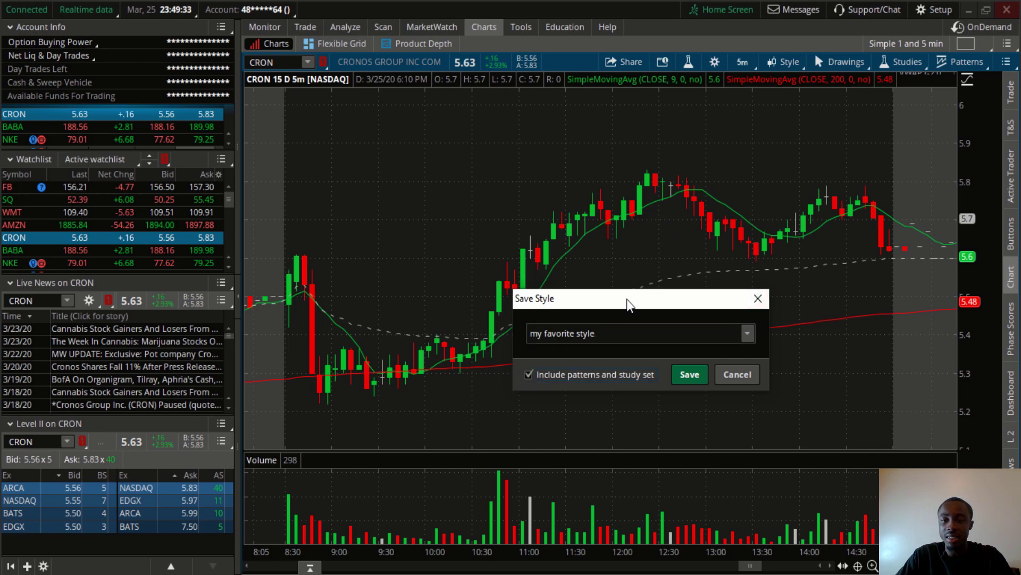
pyautogui.click(697, 376)
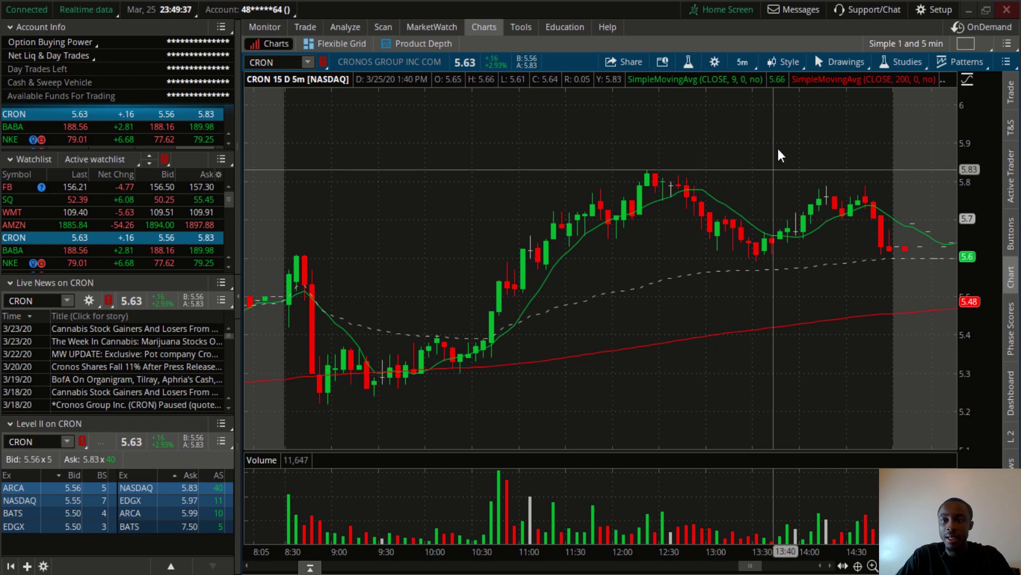
pyautogui.click(786, 60)
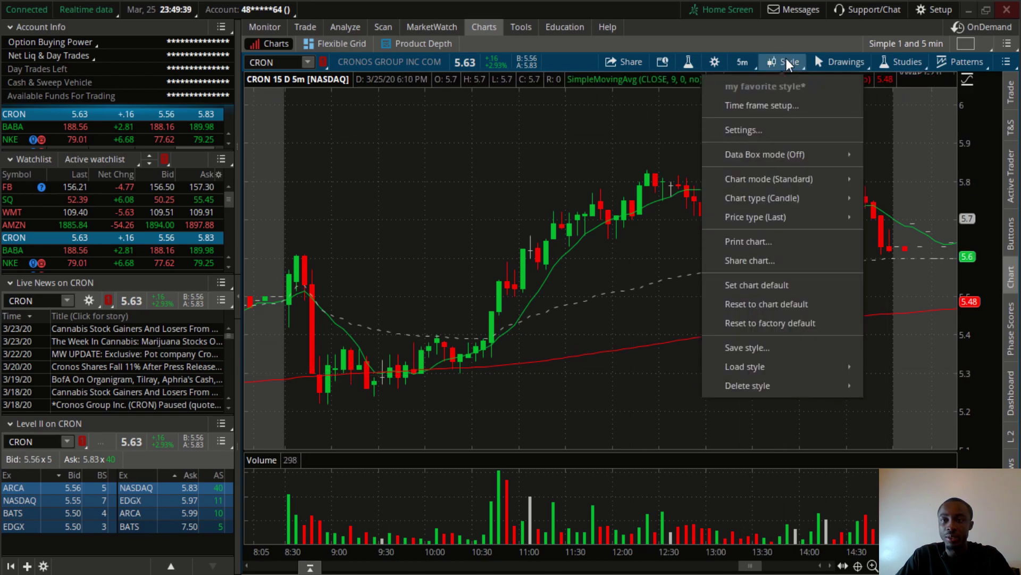
pyautogui.moveTo(796, 370)
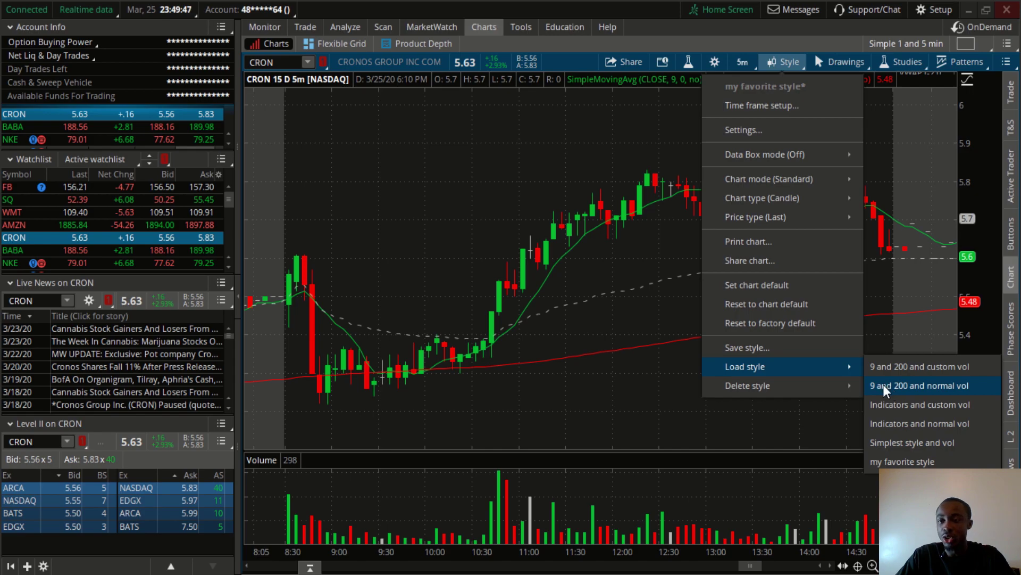
pyautogui.click(961, 385)
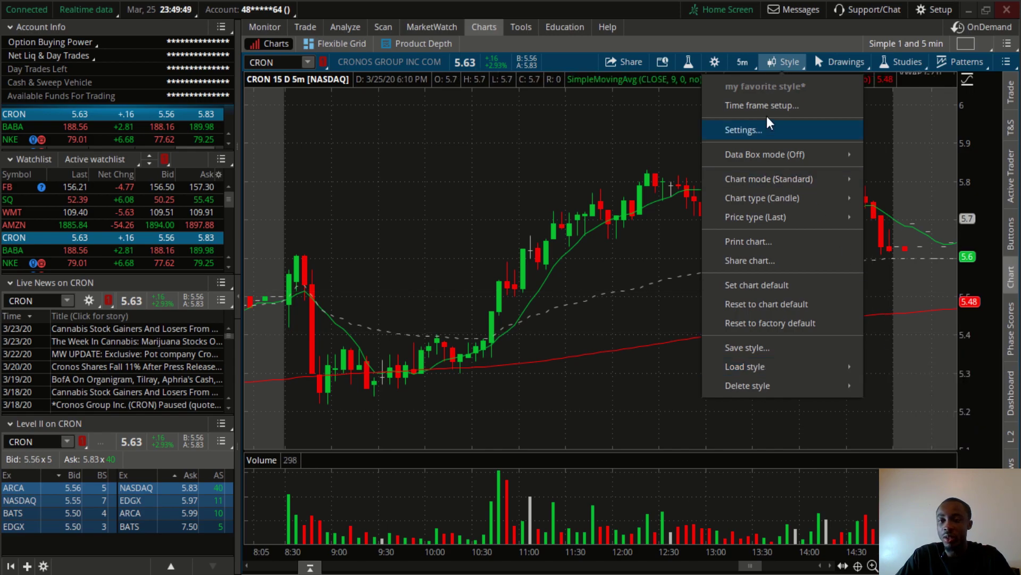
pyautogui.click(783, 37)
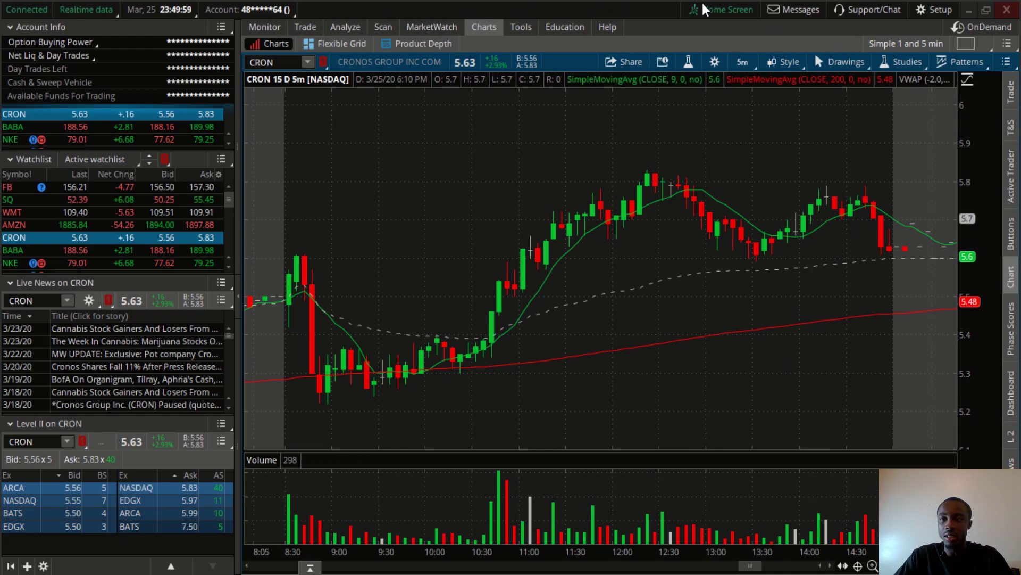
# Save the current workspace under the name "My favorite workspace 123".
pyautogui.click(933, 9)
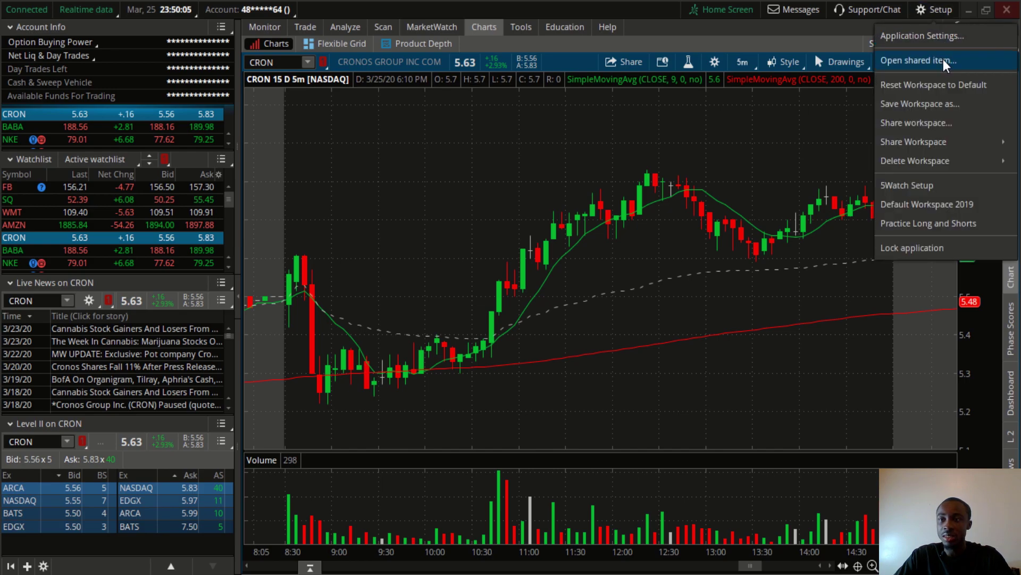
pyautogui.click(933, 105)
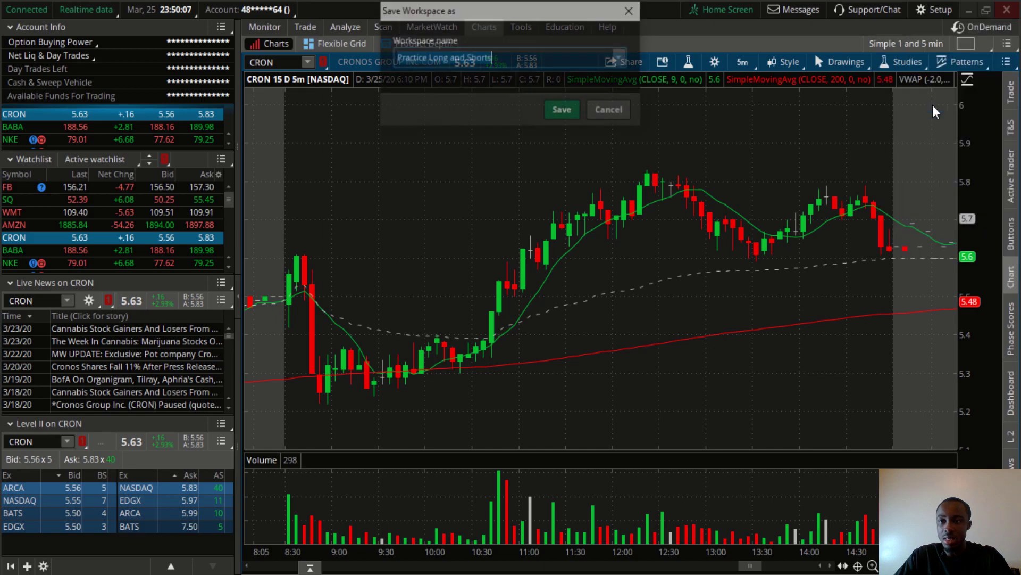
pyautogui.press('BackSpace')
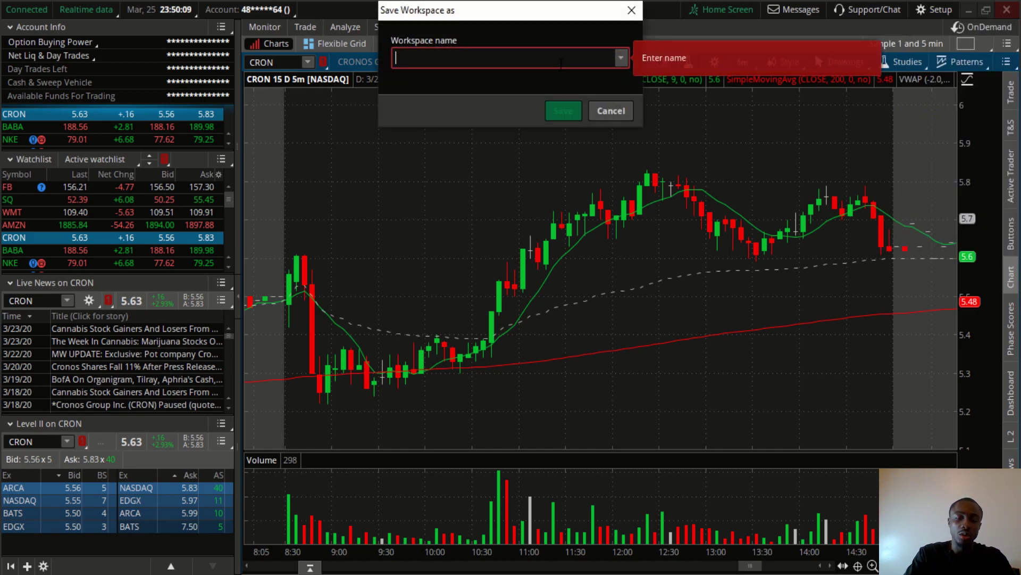
pyautogui.write('My favori')
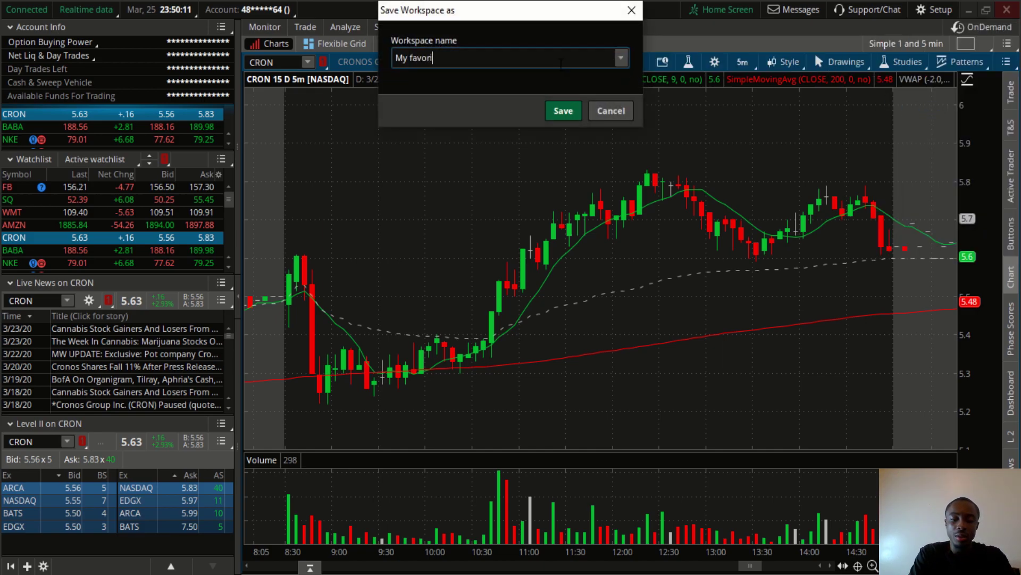
pyautogui.write('te workspace 123')
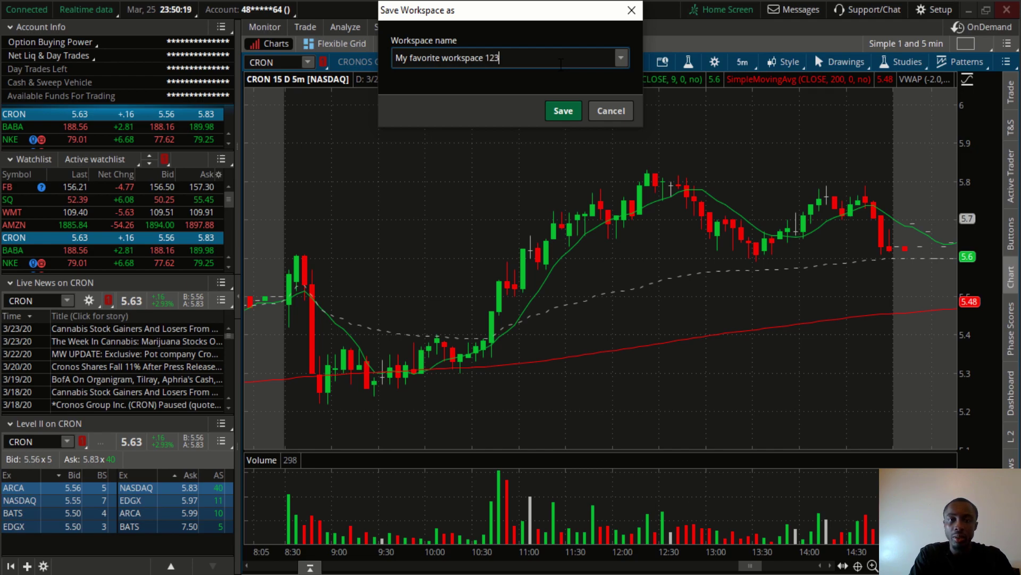
pyautogui.click(565, 110)
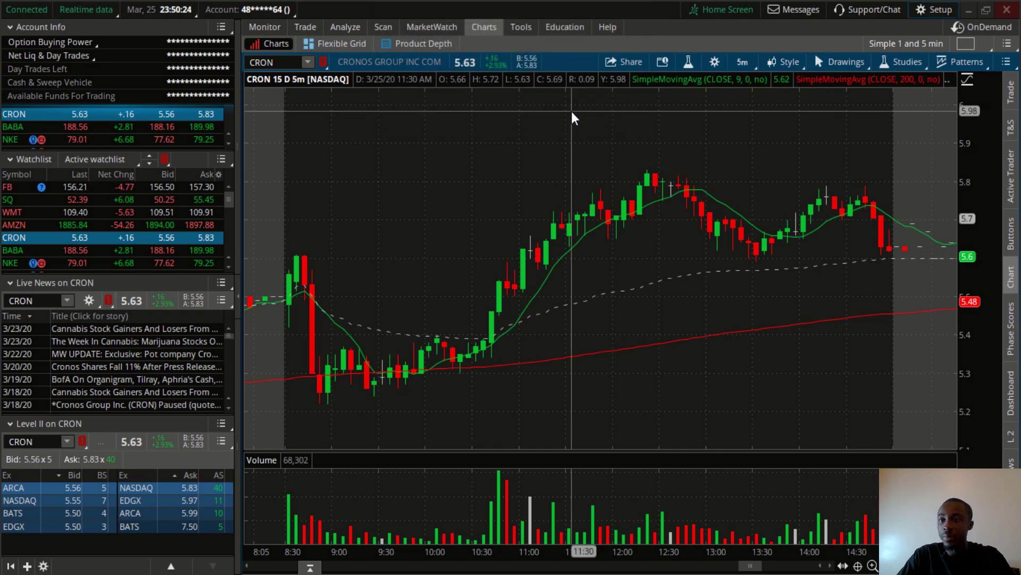